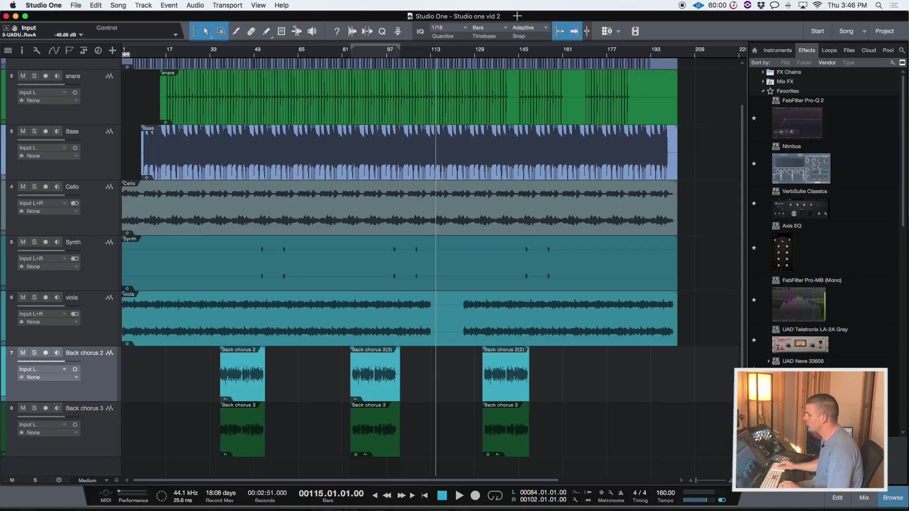
Keep the Pro Tools (modified) keyboard mapping scheme in the preferences.
{"action": "left_click", "coordinate": [57, 6]}
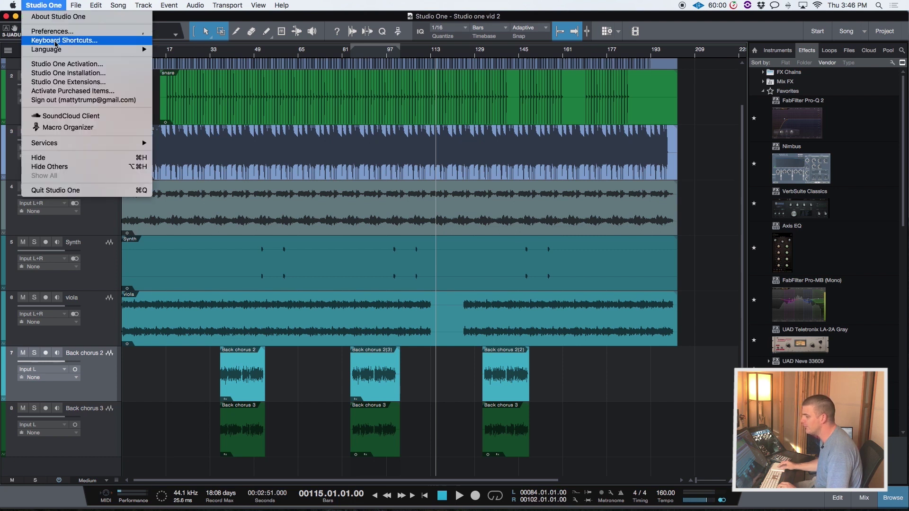
{"action": "left_click", "coordinate": [55, 42]}
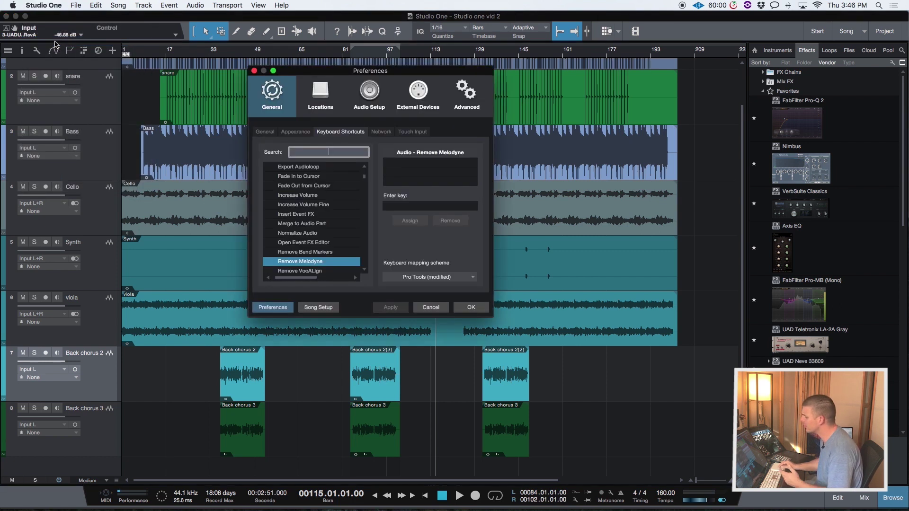
{"action": "left_click_drag", "start_coordinate": [420, 75], "coordinate": [466, 97]}
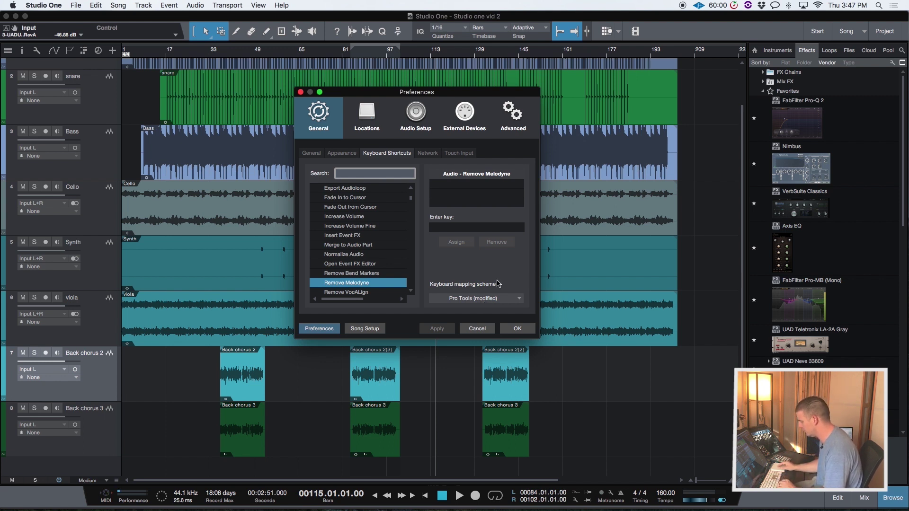
{"action": "left_click", "coordinate": [493, 300]}
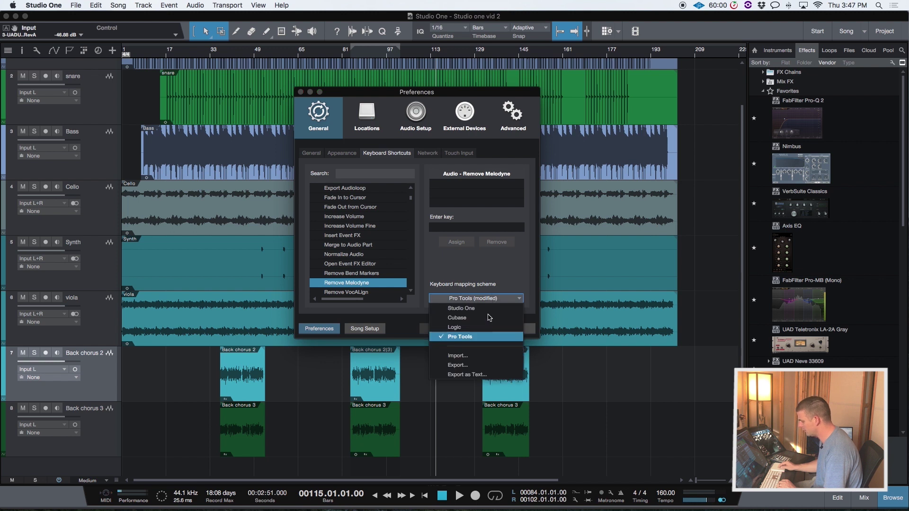
{"action": "left_click", "coordinate": [501, 282]}
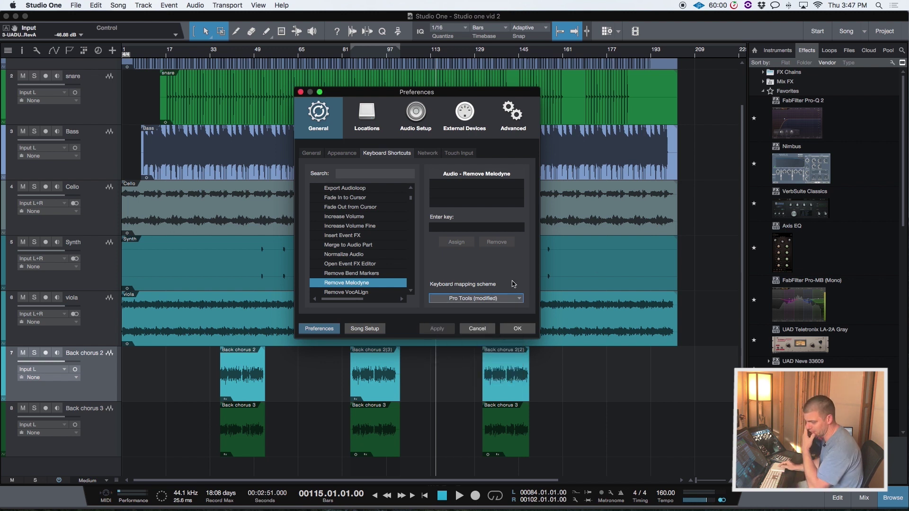
{"action": "left_click", "coordinate": [527, 333]}
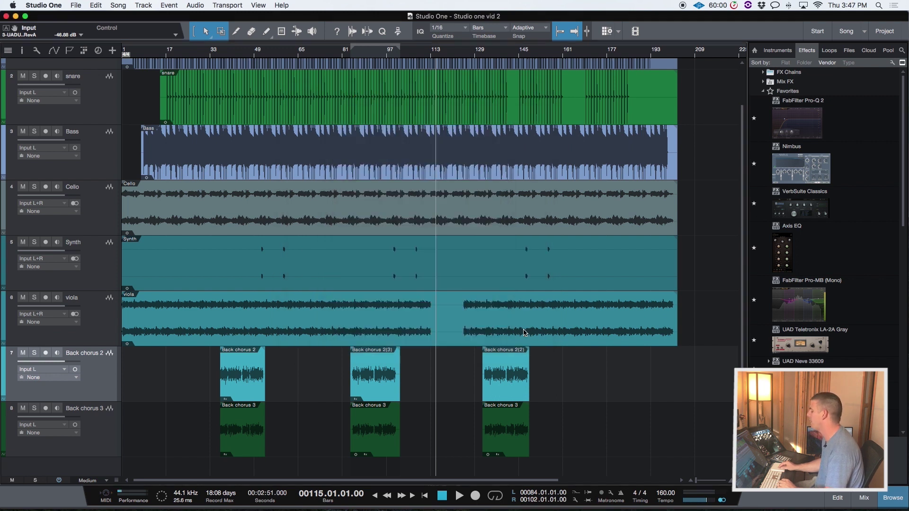
Delete bars 17–33 from the Synth part and move the next Synth part's start to bar 49.
{"action": "left_click", "coordinate": [122, 262]}
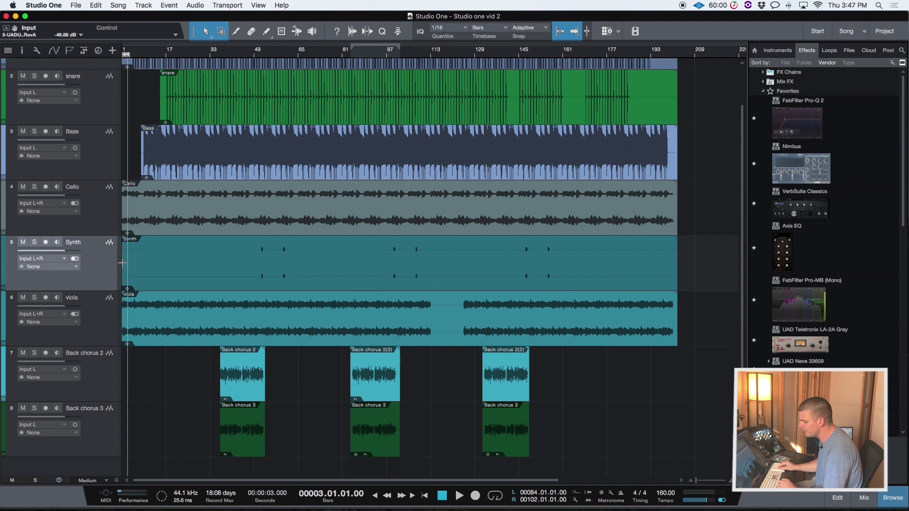
{"action": "left_click_drag", "start_coordinate": [203, 260], "coordinate": [166, 263]}
{"action": "key", "text": "Delete"}
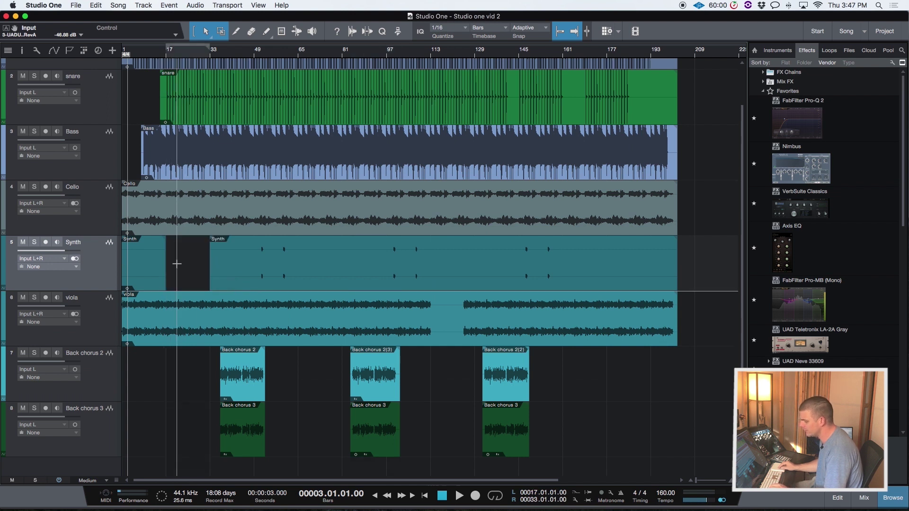
{"action": "left_click", "coordinate": [155, 261]}
{"action": "left_click", "coordinate": [211, 268]}
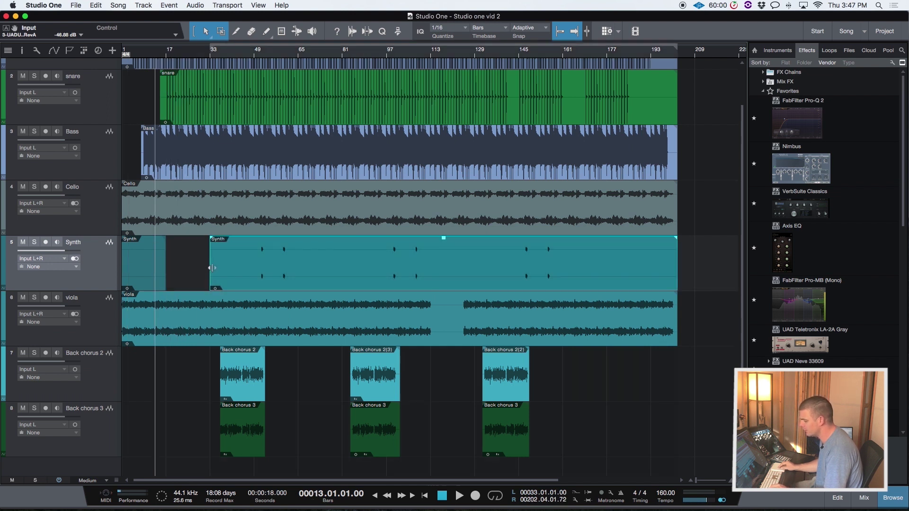
{"action": "left_click_drag", "start_coordinate": [211, 268], "coordinate": [248, 268]}
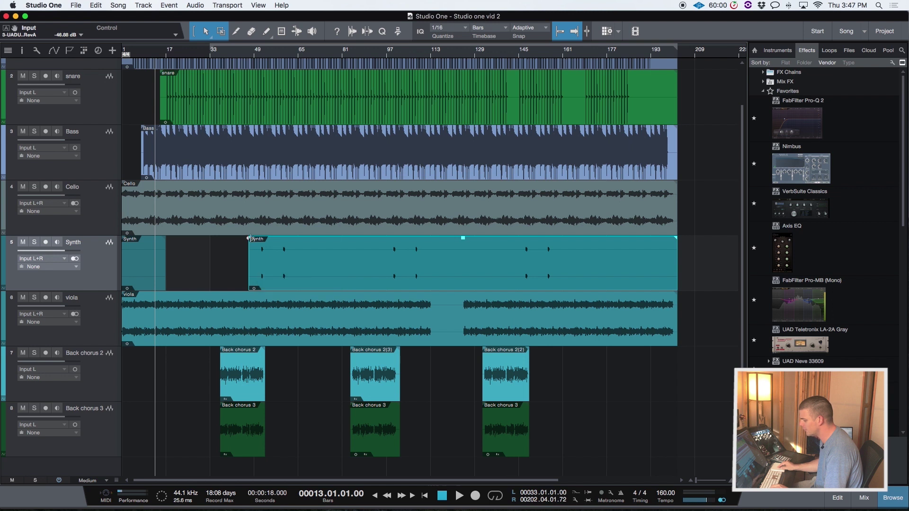
Fade the Synth part in up to bar 49, then return to the whole-song view.
{"action": "left_click", "coordinate": [243, 239]}
{"action": "key", "text": "e"}
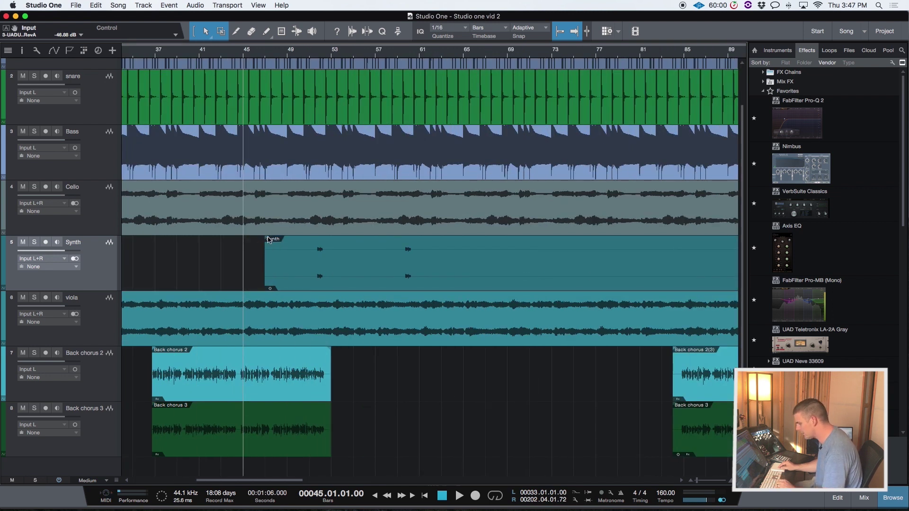
{"action": "mouse_move", "coordinate": [267, 241]}
{"action": "left_mouse_down"}
{"action": "mouse_move", "coordinate": [290, 241]}
{"action": "mouse_move", "coordinate": [286, 256]}
{"action": "left_mouse_up"}
{"action": "left_click", "coordinate": [237, 257]}
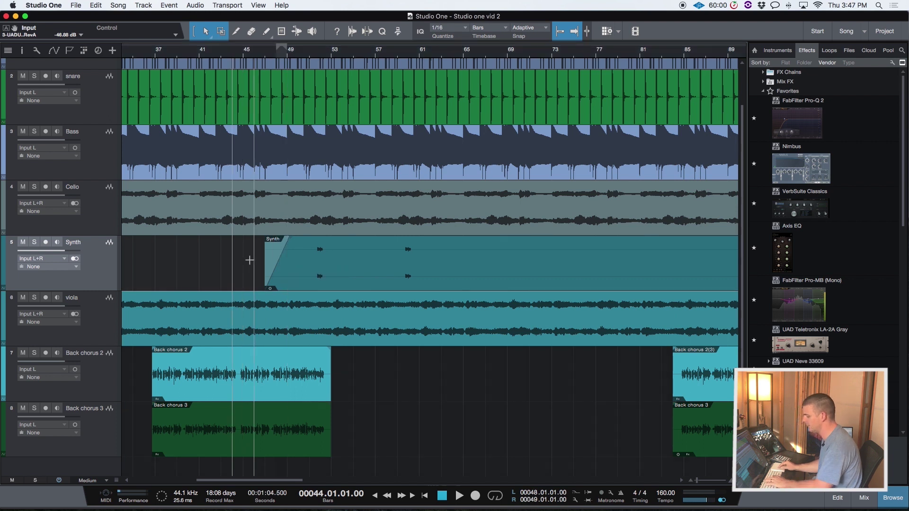
{"action": "key", "text": "w"}
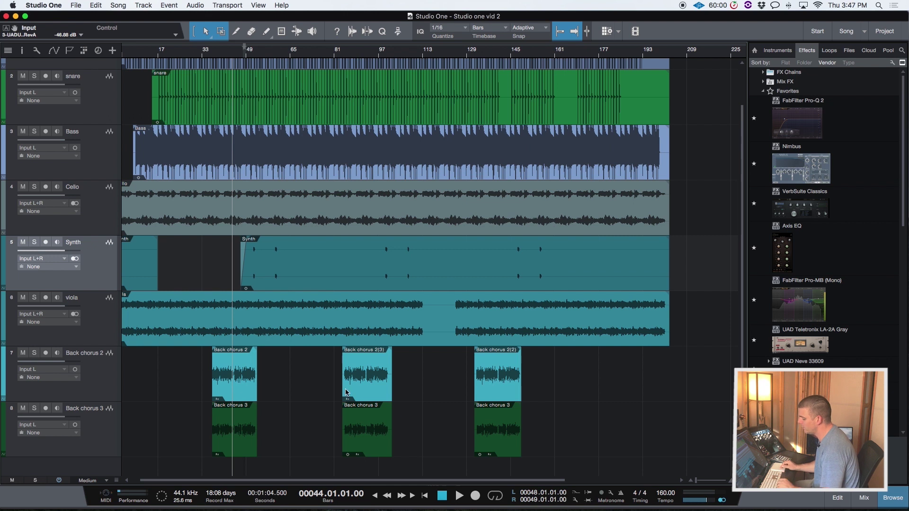
{"action": "left_click", "coordinate": [373, 392]}
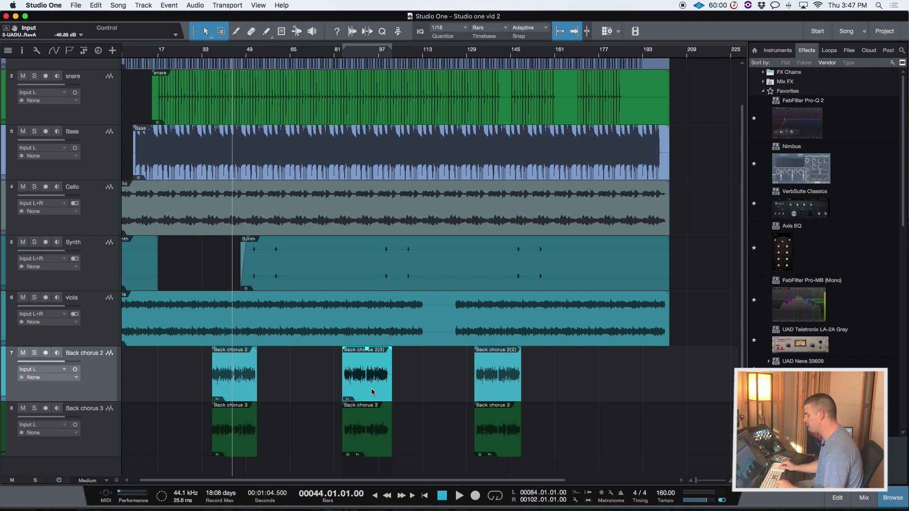
Remove bars 101–102 from the end of the Back chorus 2(3) part.
{"action": "left_click", "coordinate": [401, 370]}
{"action": "left_click_drag", "start_coordinate": [379, 369], "coordinate": [385, 369]}
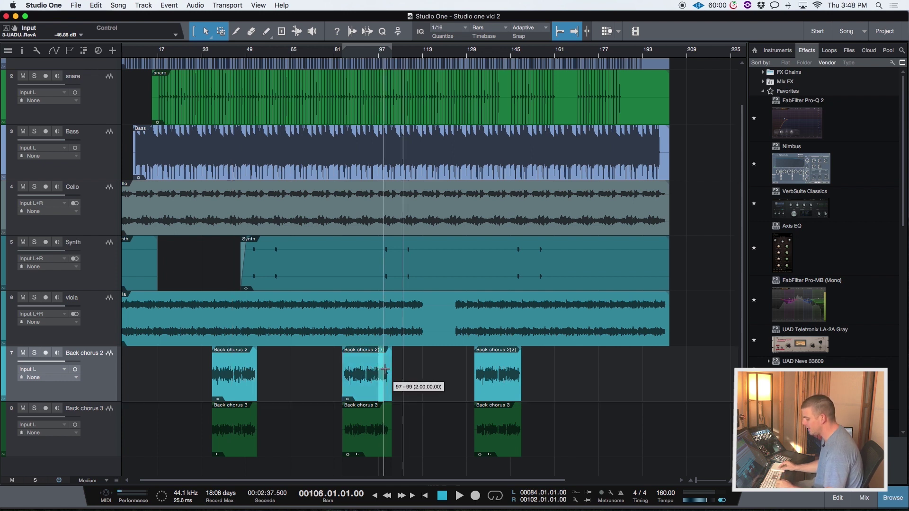
{"action": "left_click", "coordinate": [389, 369]}
{"action": "key", "text": "e"}
{"action": "key", "text": "e"}
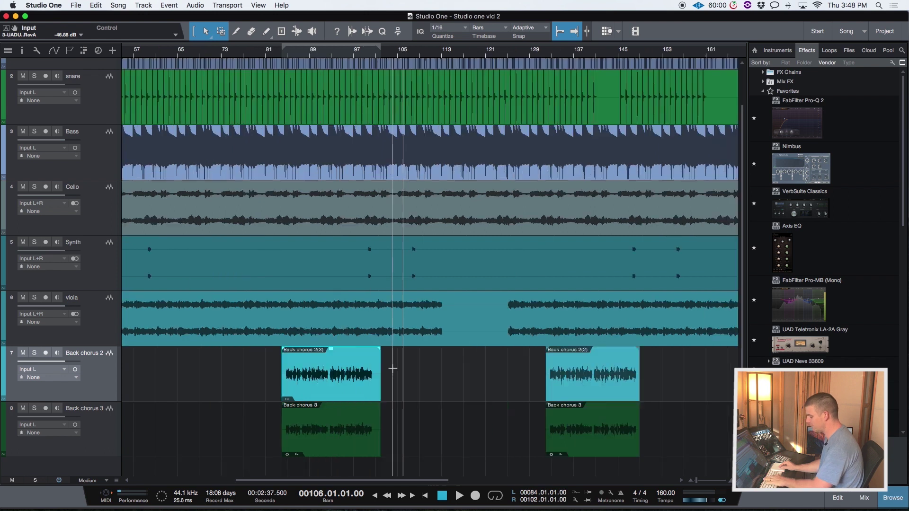
{"action": "left_click_drag", "start_coordinate": [348, 369], "coordinate": [356, 367]}
{"action": "key", "text": "p"}
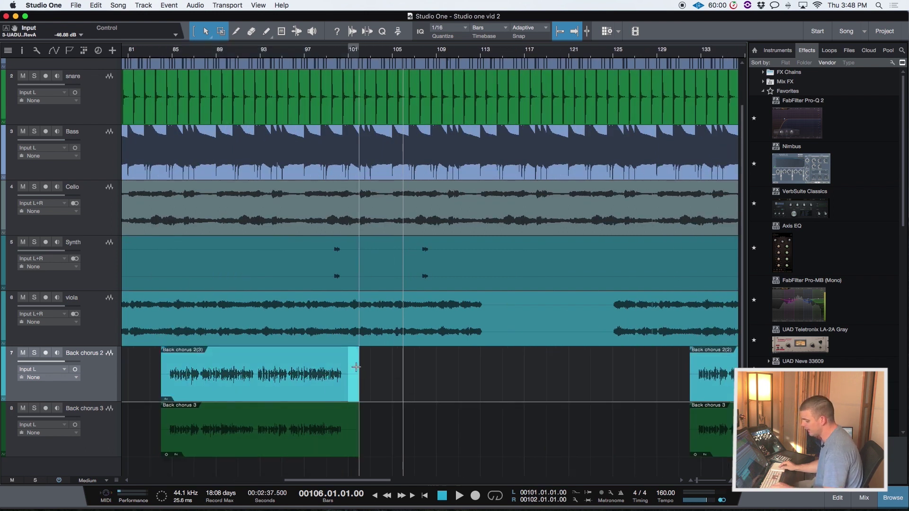
{"action": "key", "text": "Delete"}
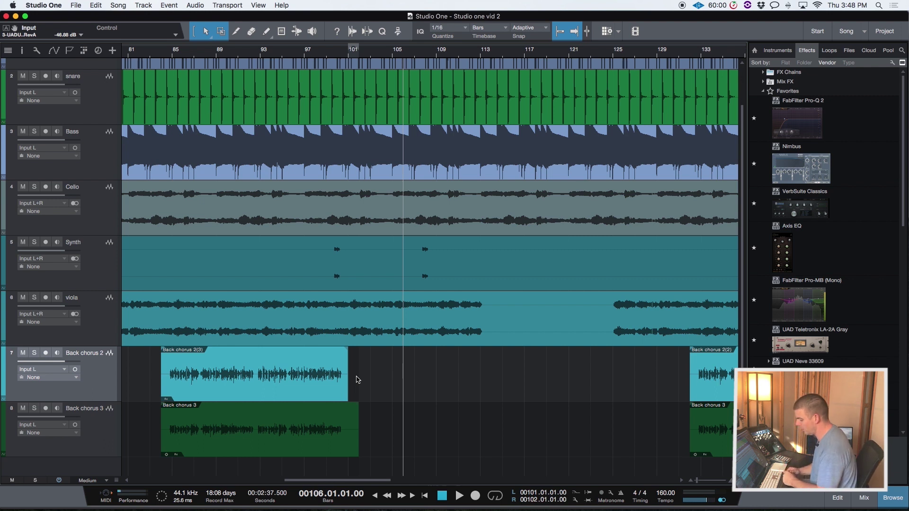
Select the shortened Back chorus 2(3) part and set the loop to match it.
{"action": "left_click", "coordinate": [294, 379]}
{"action": "key", "text": "p"}
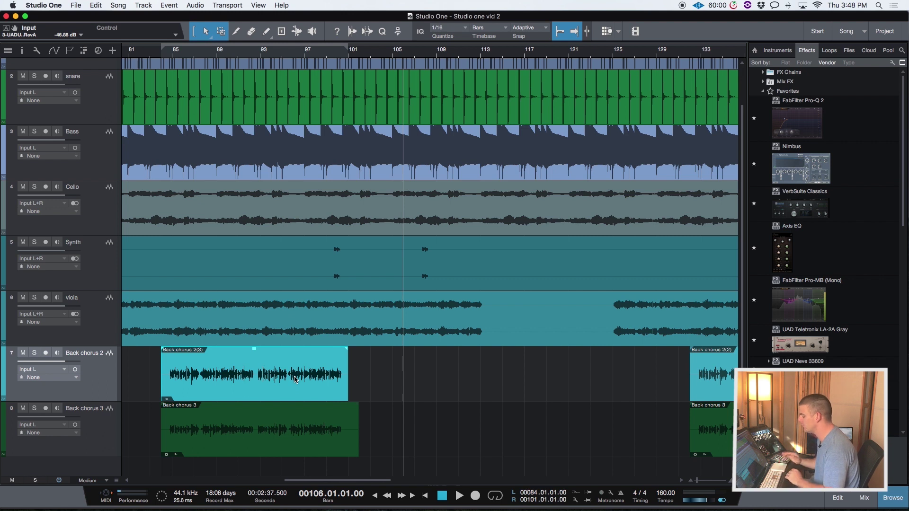
{"action": "left_click", "coordinate": [392, 377]}
{"action": "left_click", "coordinate": [265, 381]}
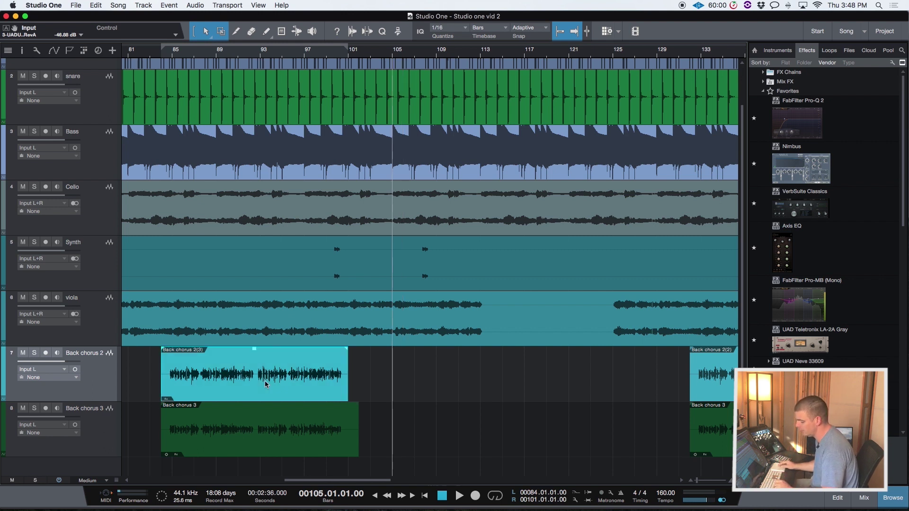
{"action": "scroll", "coordinate": [301, 389], "scroll_direction": "left", "scroll_amount": 5}
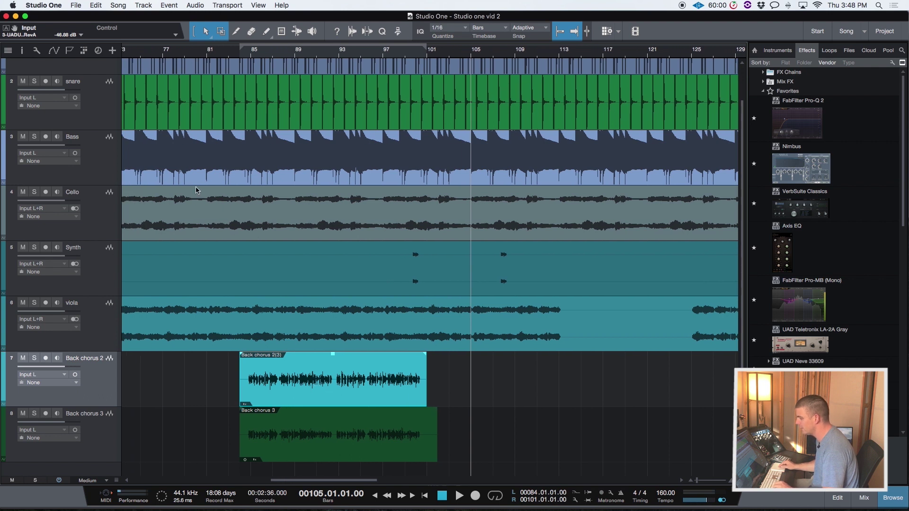
{"action": "left_click", "coordinate": [197, 6]}
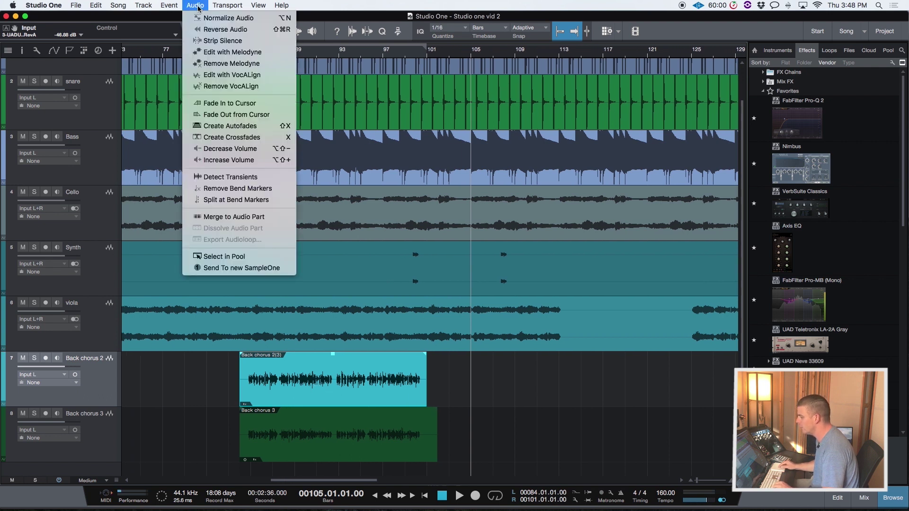
Pitch-correct the Back chorus 2(3) notes from bar 84 to 96 in Melodyne.
{"action": "left_click", "coordinate": [220, 51]}
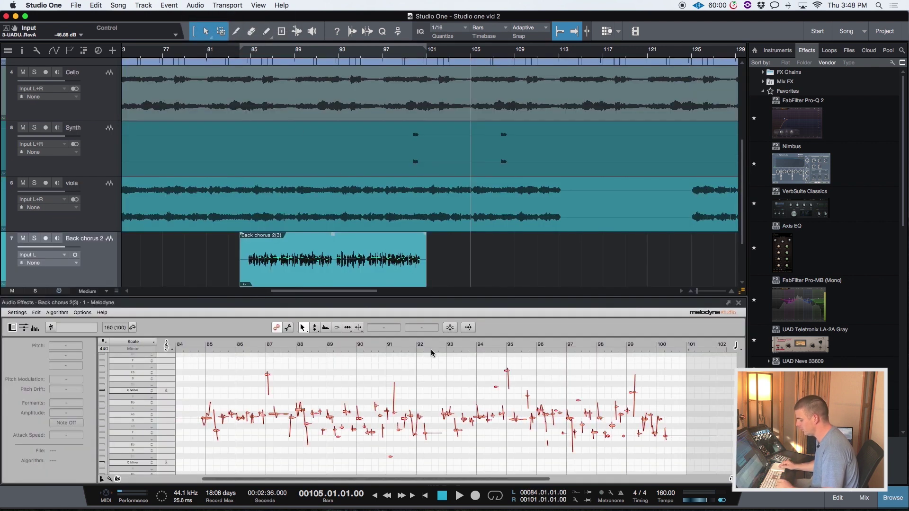
{"action": "left_click_drag", "start_coordinate": [193, 379], "coordinate": [552, 448]}
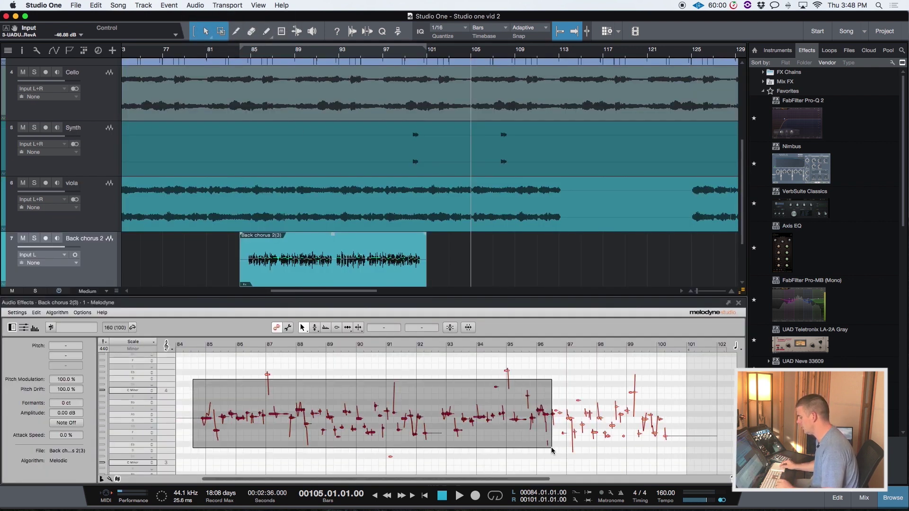
{"action": "left_click", "coordinate": [449, 328]}
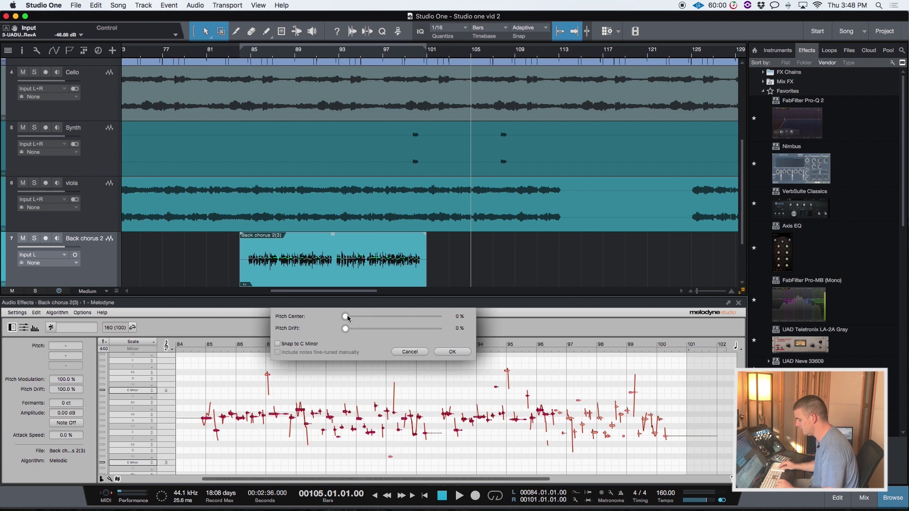
{"action": "left_click_drag", "start_coordinate": [347, 314], "coordinate": [394, 314]}
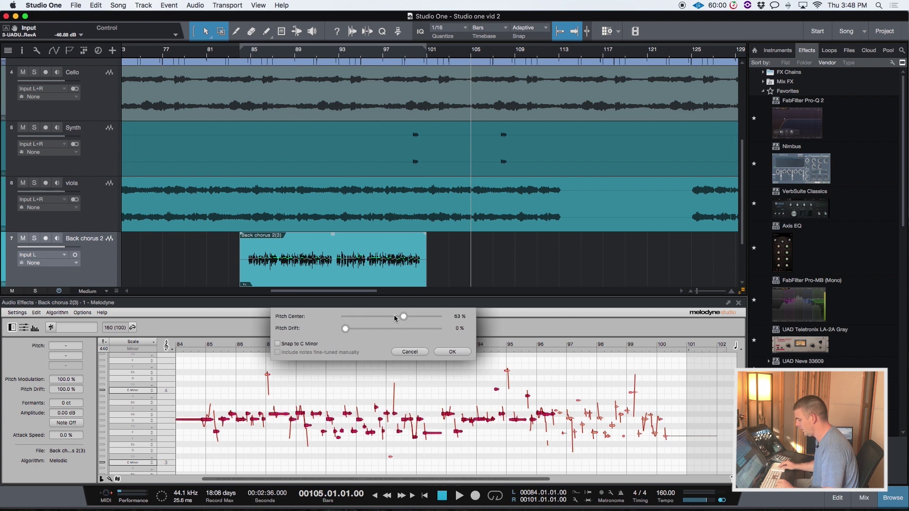
{"action": "left_click", "coordinate": [457, 352]}
{"action": "left_click", "coordinate": [739, 304]}
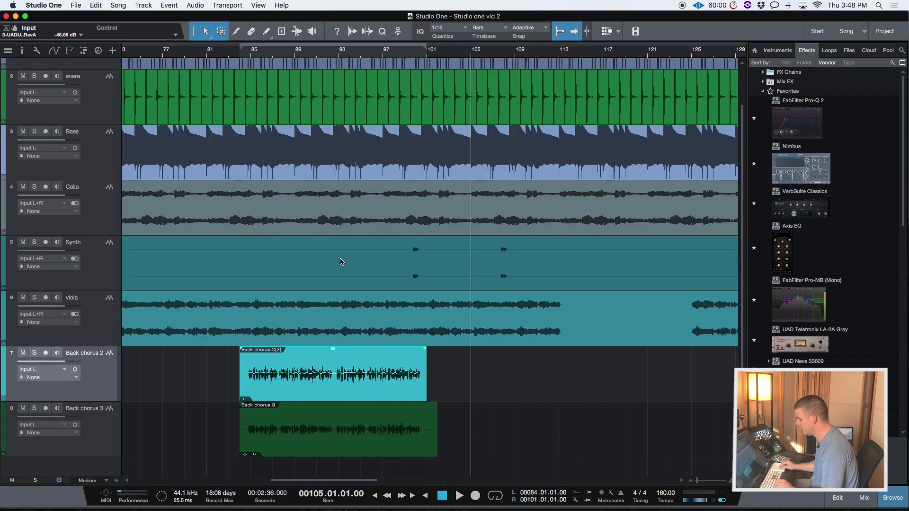
Trim the Back chorus 2 event so it ends at bar 101.
{"action": "key", "text": "KP_Subtract"}
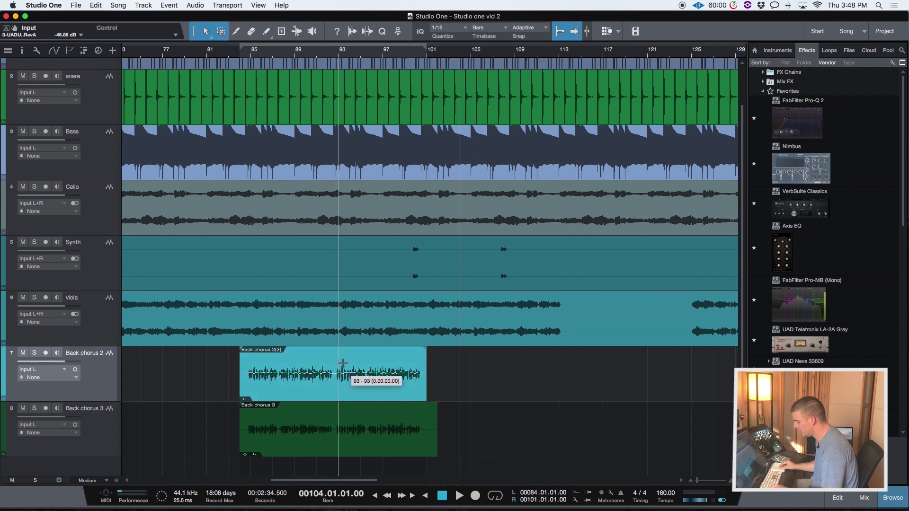
{"action": "mouse_move", "coordinate": [426, 364]}
{"action": "left_mouse_down"}
{"action": "mouse_move", "coordinate": [436, 364]}
{"action": "mouse_move", "coordinate": [419, 364]}
{"action": "left_mouse_up"}
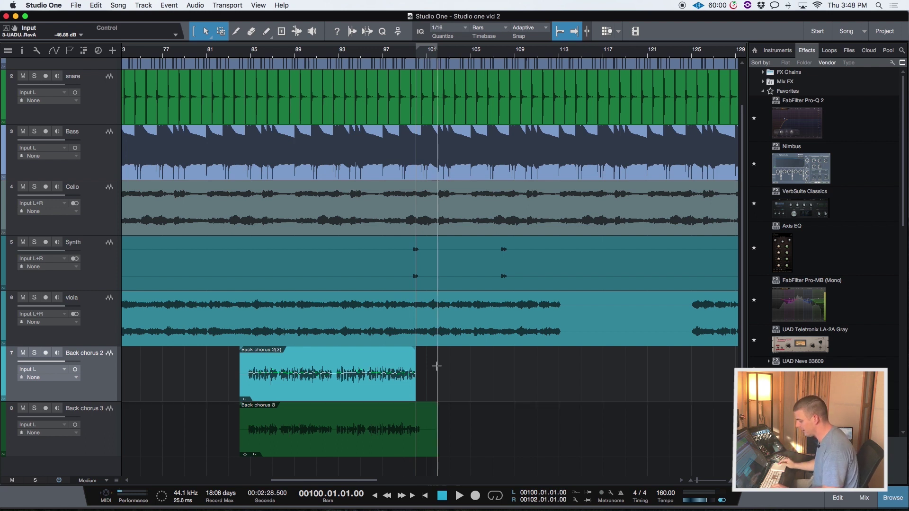
{"action": "left_click_drag", "start_coordinate": [417, 367], "coordinate": [427, 367]}
{"action": "key", "text": "p"}
Check a stray high note of Back chorus 2 in Melodyne and move playback to bar 107.
{"action": "double_click", "coordinate": [378, 379]}
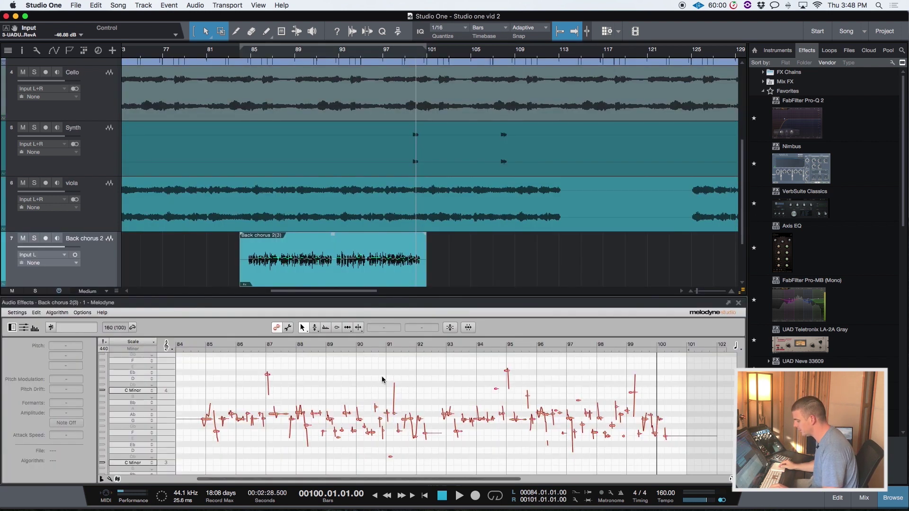
{"action": "left_click", "coordinate": [393, 413]}
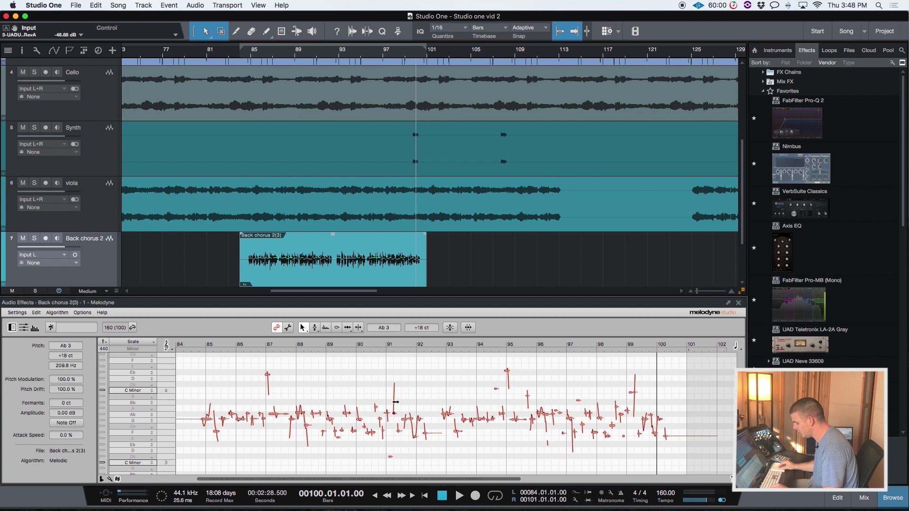
{"action": "left_click", "coordinate": [738, 303]}
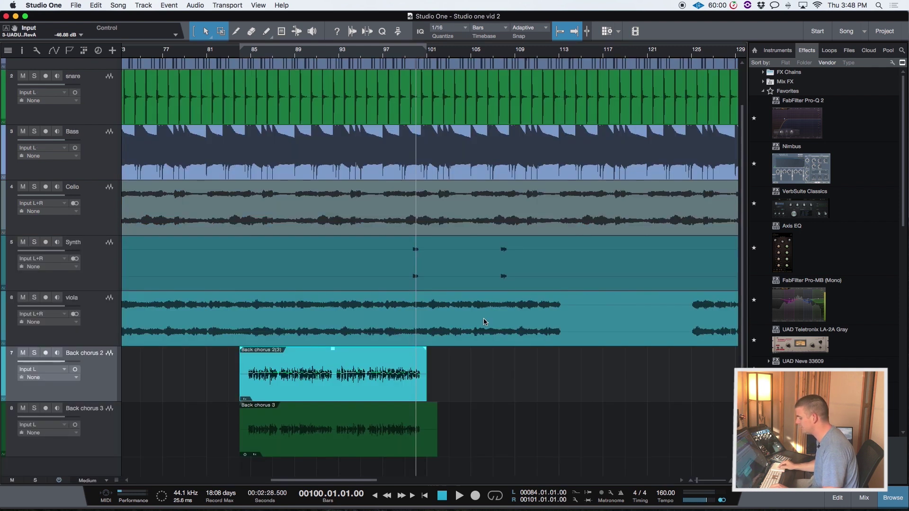
{"action": "left_click", "coordinate": [460, 400]}
{"action": "left_click", "coordinate": [406, 387]}
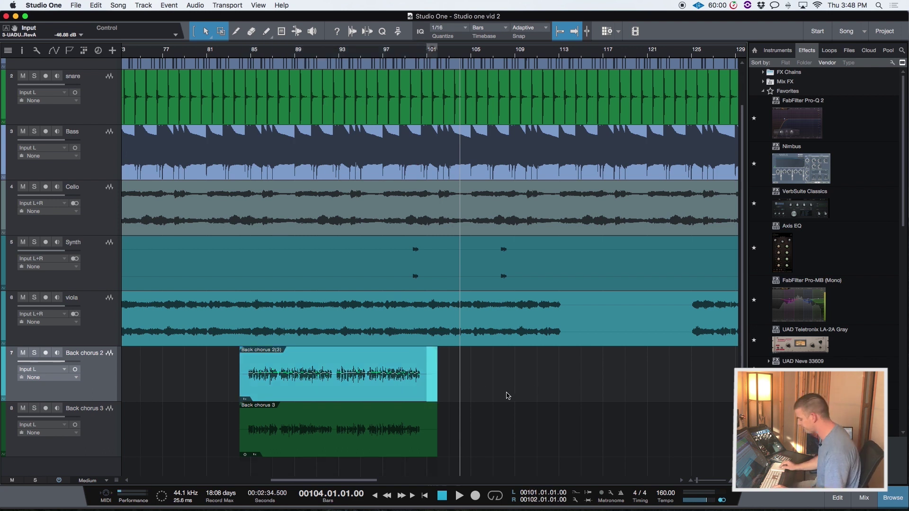
{"action": "left_click", "coordinate": [492, 391]}
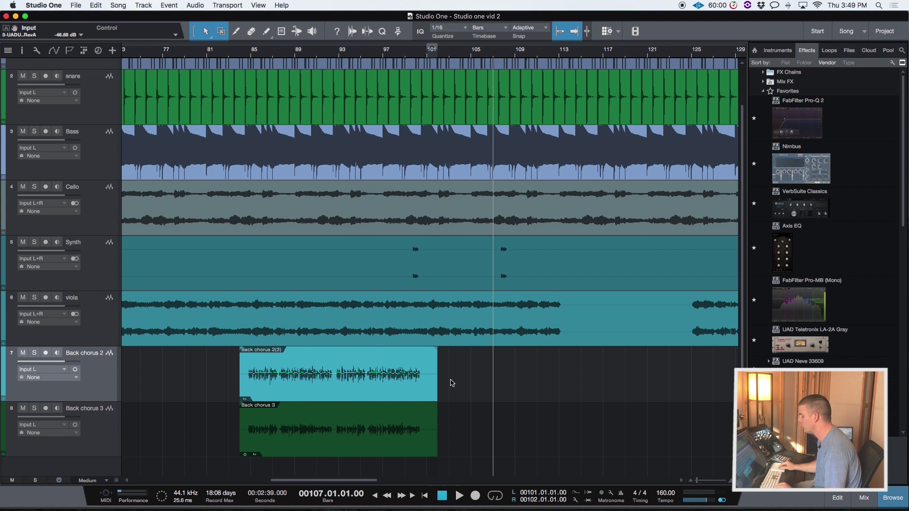
Delete the Back chorus audio after bar 101 on both tracks.
{"action": "left_click", "coordinate": [420, 366]}
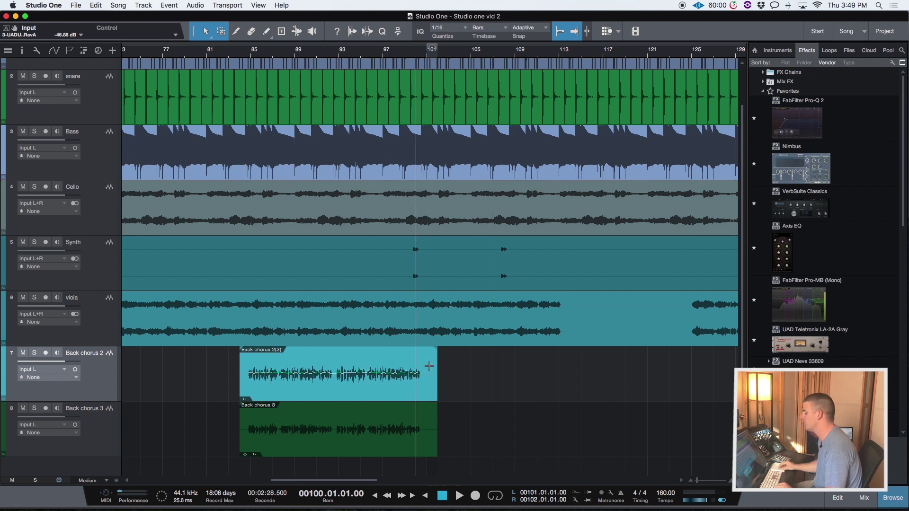
{"action": "left_click_drag", "start_coordinate": [428, 366], "coordinate": [459, 441]}
{"action": "key", "text": "Delete"}
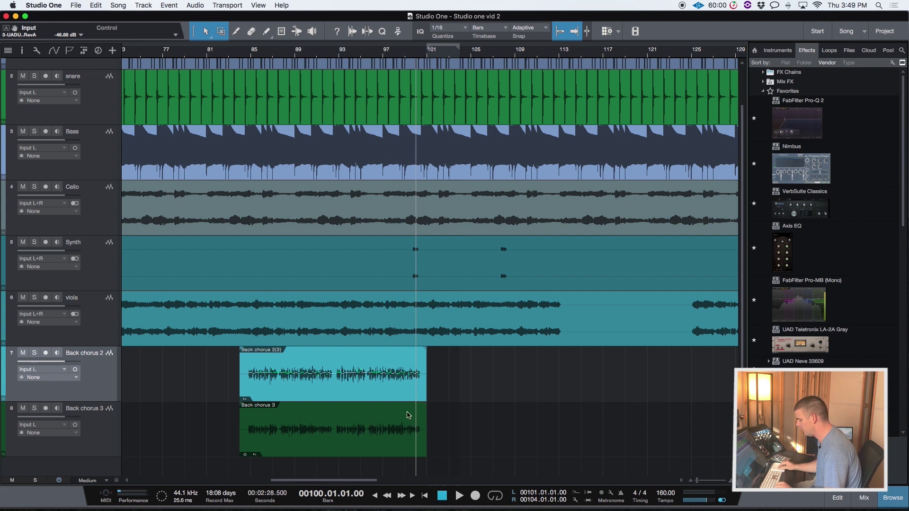
{"action": "left_click", "coordinate": [398, 389]}
{"action": "left_click", "coordinate": [362, 446], "text": "shift"}
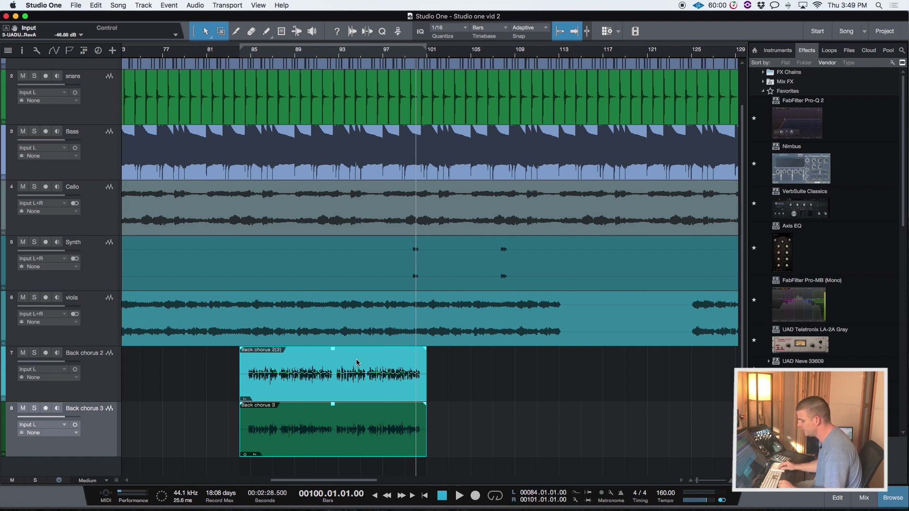
Set loop ranges over bars 101–102 and then 83–84 across both Back chorus tracks.
{"action": "left_click", "coordinate": [450, 368]}
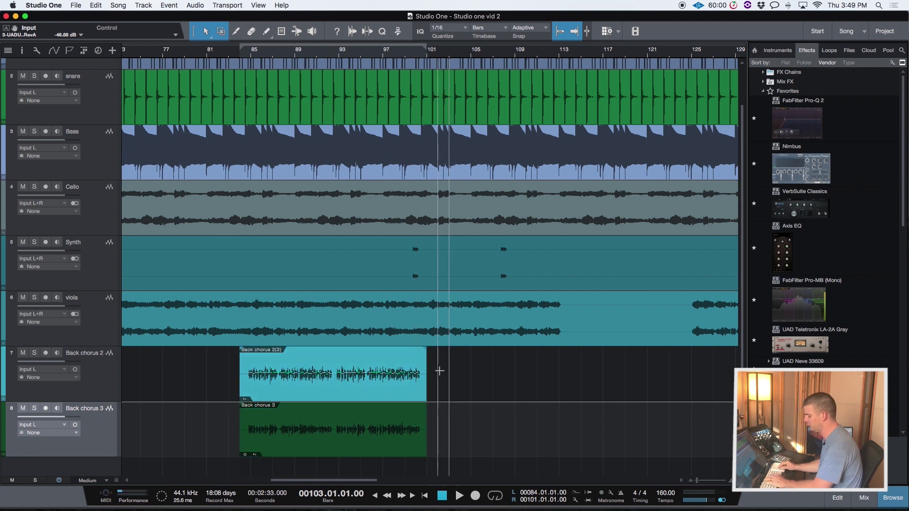
{"action": "key", "text": "e"}
{"action": "left_click_drag", "start_coordinate": [432, 372], "coordinate": [399, 421]}
{"action": "key", "text": "p"}
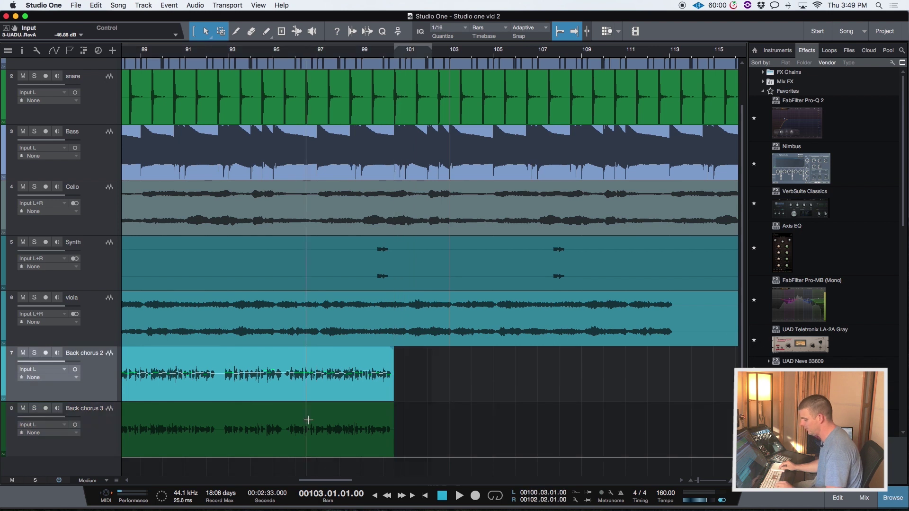
{"action": "scroll", "coordinate": [305, 421], "scroll_direction": "left", "scroll_amount": 10}
{"action": "left_click_drag", "start_coordinate": [263, 379], "coordinate": [294, 434]}
{"action": "key", "text": "p"}
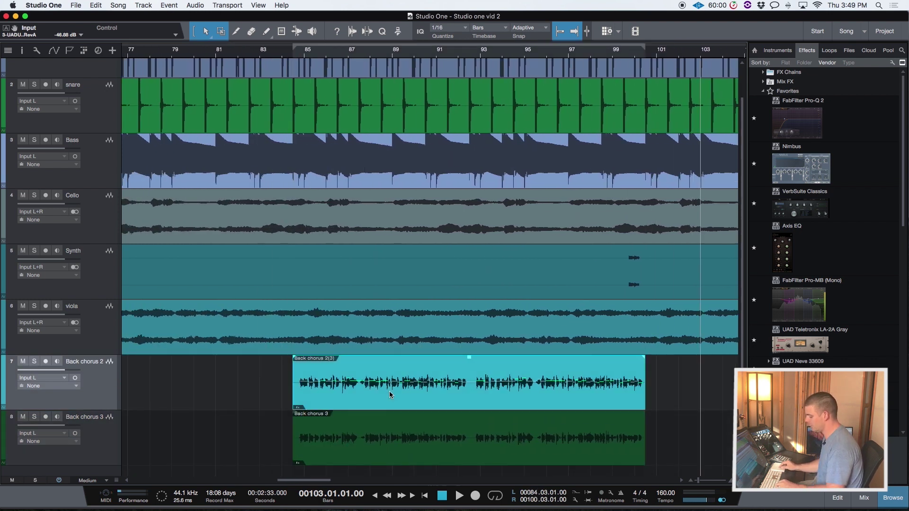
Select the Back chorus 2 and Back chorus 3 events together.
{"action": "left_click", "coordinate": [392, 393]}
{"action": "key", "text": "w"}
{"action": "scroll", "coordinate": [385, 419], "scroll_direction": "right", "scroll_amount": 6}
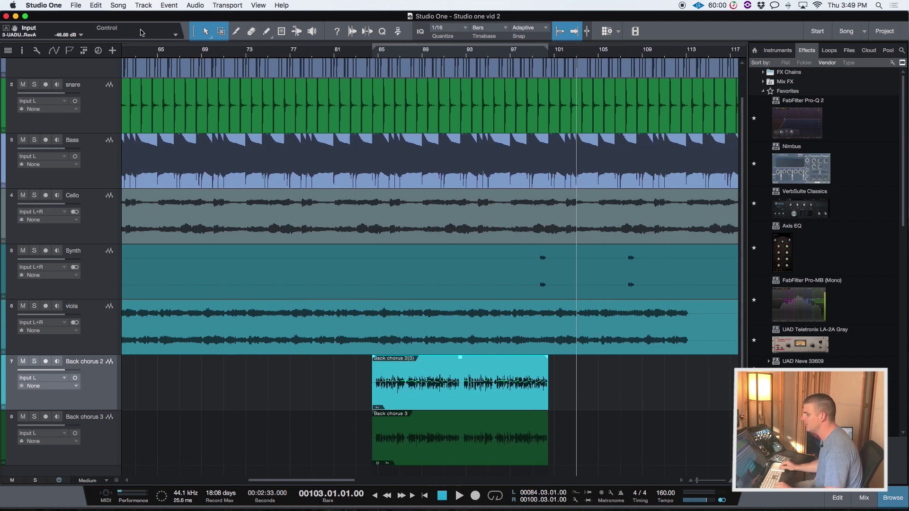
{"action": "left_click", "coordinate": [607, 428]}
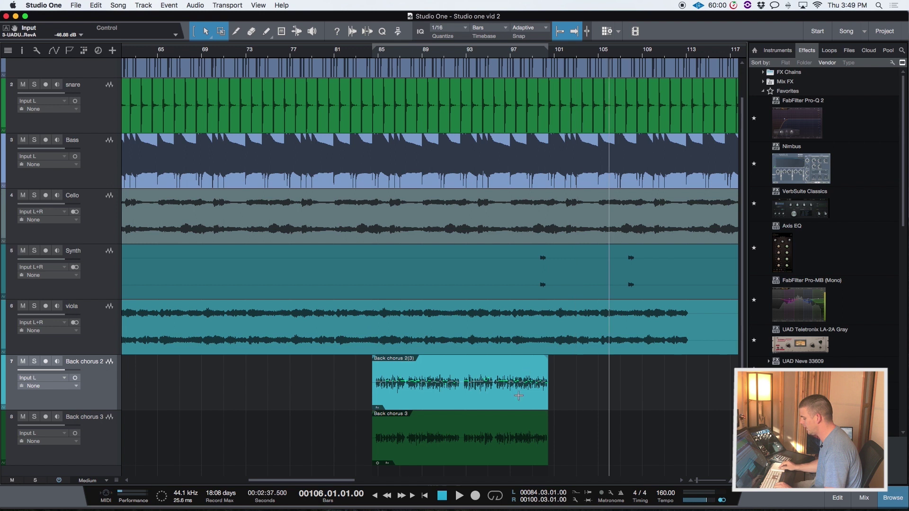
{"action": "left_click", "coordinate": [488, 455]}
{"action": "left_click", "coordinate": [482, 409]}
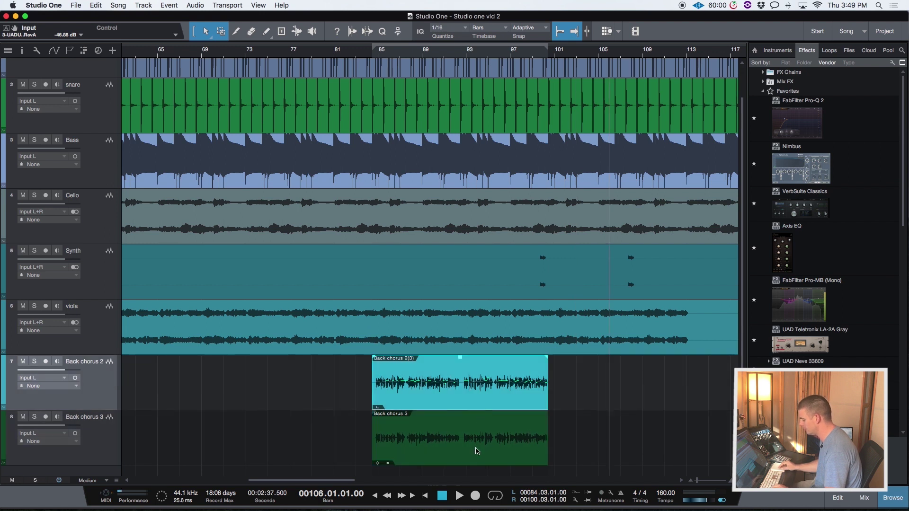
{"action": "left_click", "coordinate": [479, 452], "text": "shift"}
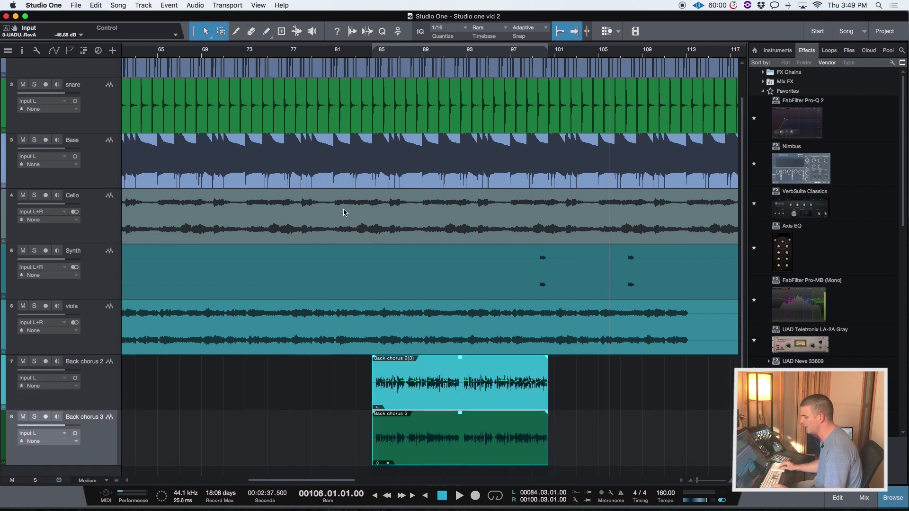
Open VocALign with the Back chorus 2(3) and Back chorus 3 events selected.
{"action": "left_click", "coordinate": [195, 6]}
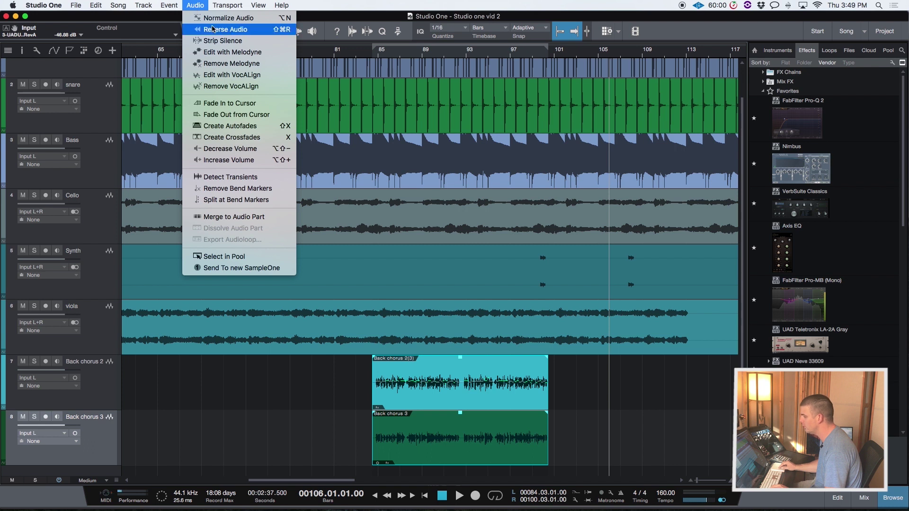
{"action": "left_click", "coordinate": [239, 76]}
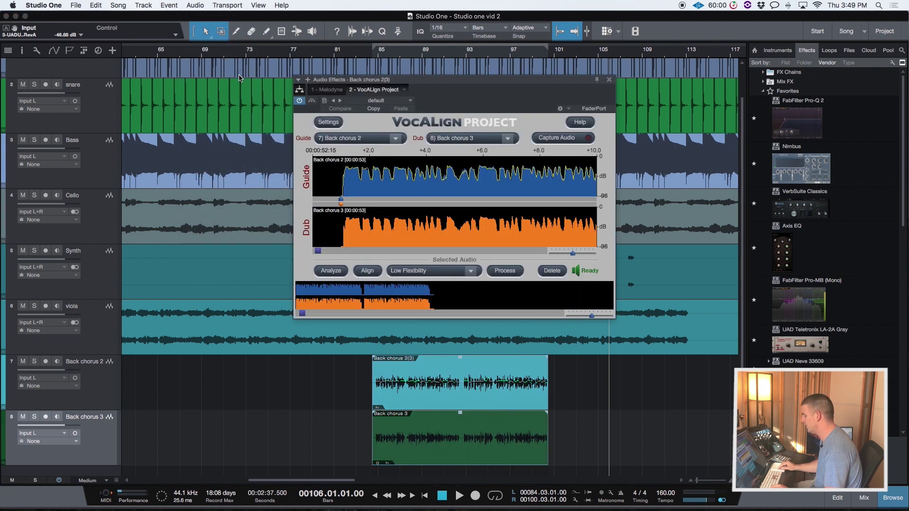
{"action": "left_click_drag", "start_coordinate": [398, 81], "coordinate": [670, 188]}
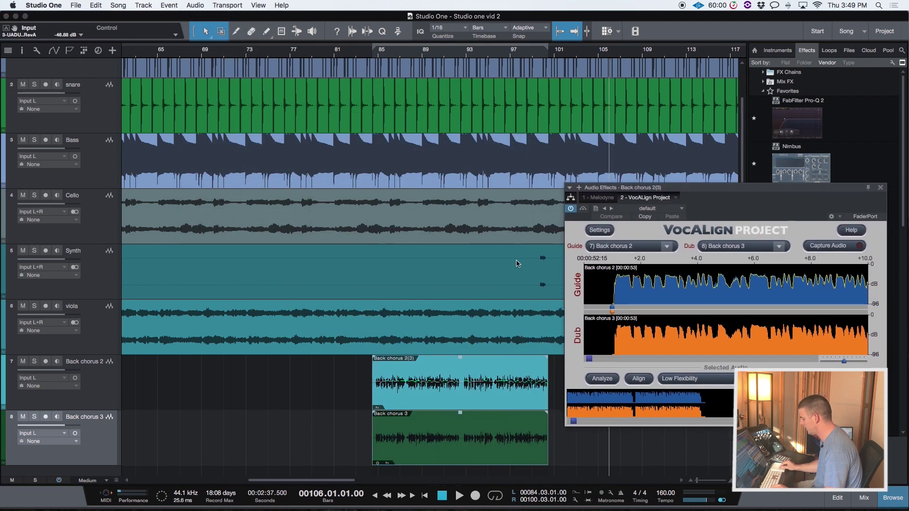
{"action": "left_click", "coordinate": [475, 405]}
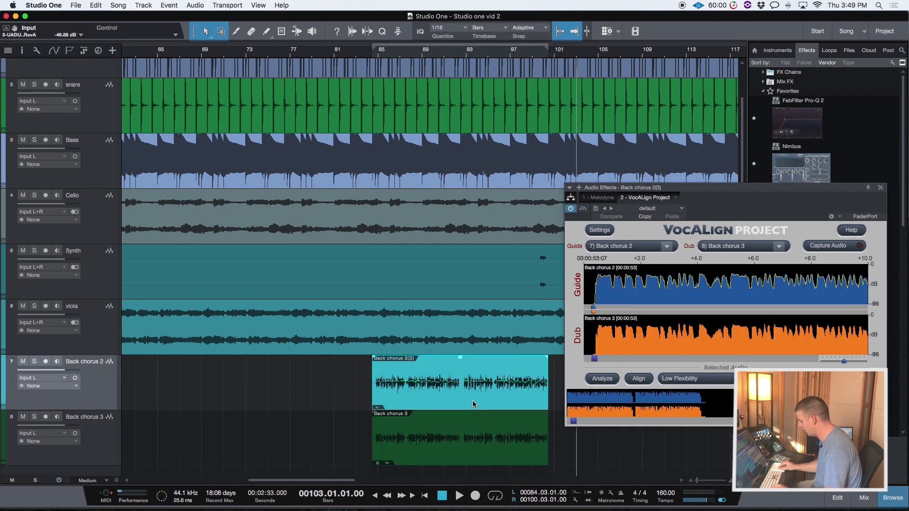
{"action": "left_click", "coordinate": [493, 448]}
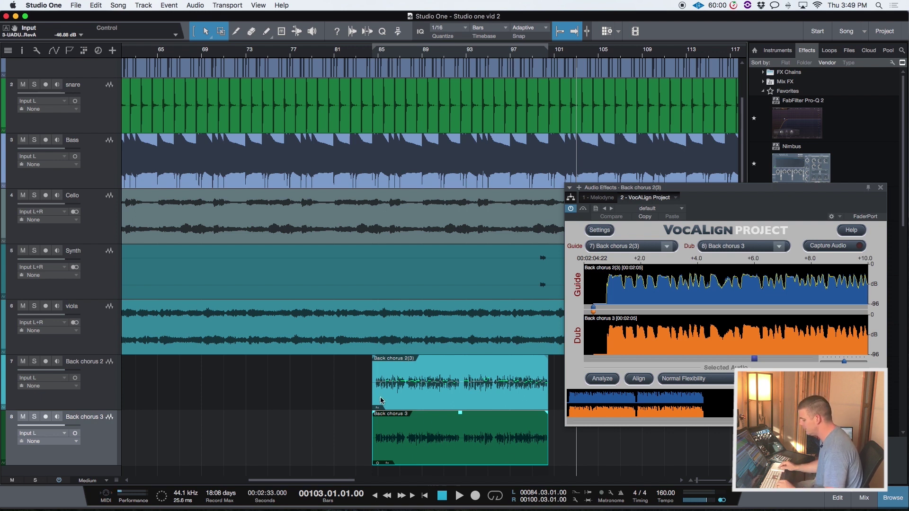
{"action": "left_click", "coordinate": [323, 361]}
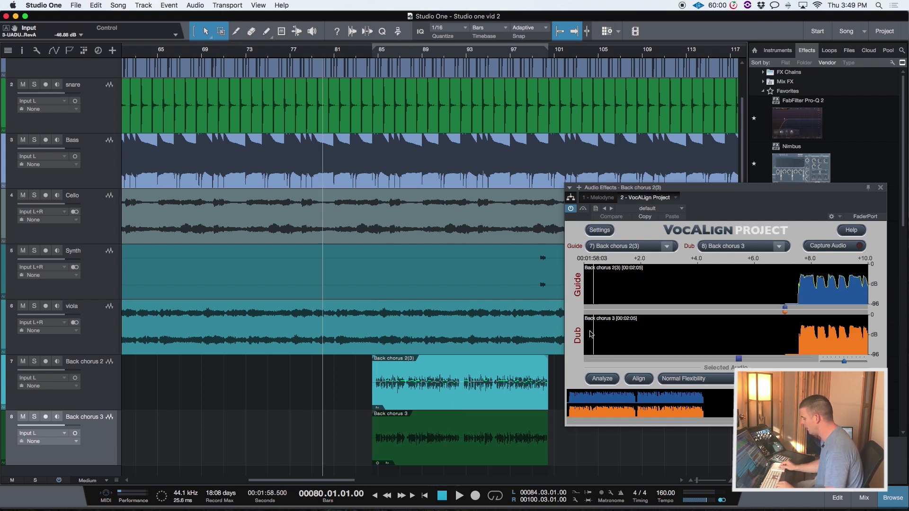
{"action": "left_click", "coordinate": [475, 390]}
{"action": "left_click", "coordinate": [482, 453], "text": "shift"}
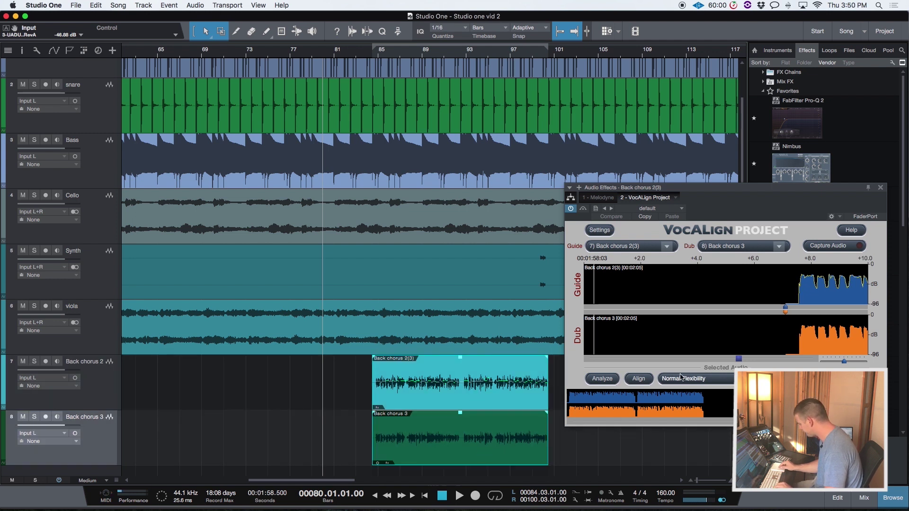
Set VocALign's alignment flexibility to Maximum Compression and close the effects window.
{"action": "left_click", "coordinate": [696, 378]}
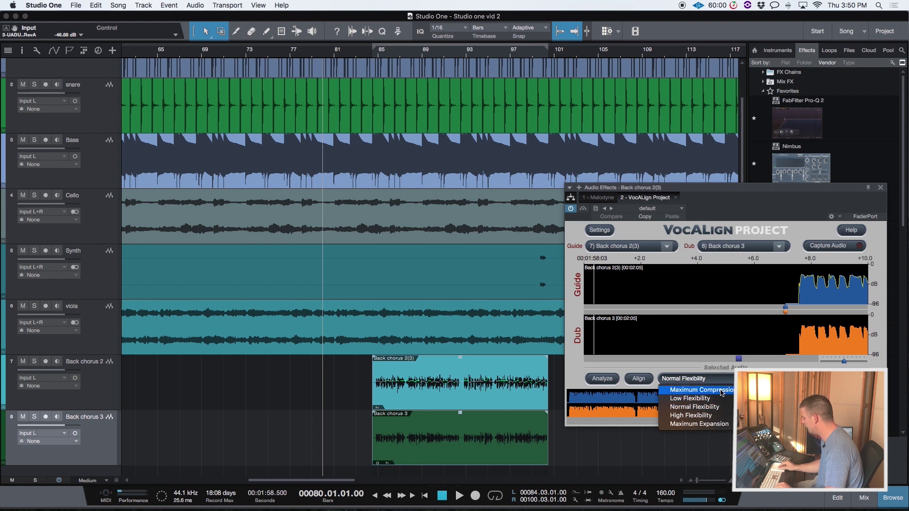
{"action": "left_click", "coordinate": [722, 391]}
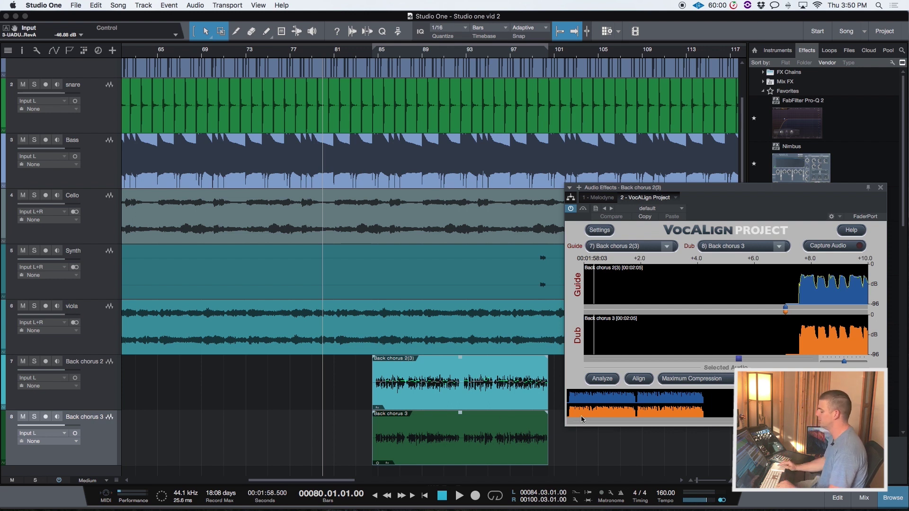
{"action": "left_click", "coordinate": [880, 188]}
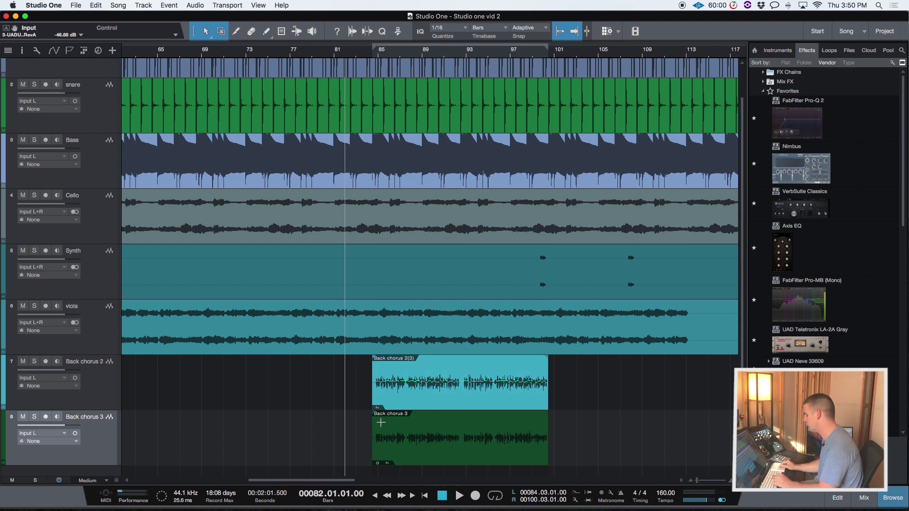
Zoom out to the full song and select UAD Fairchild 670 in the Effects Favorites.
{"action": "key", "text": "shift+f"}
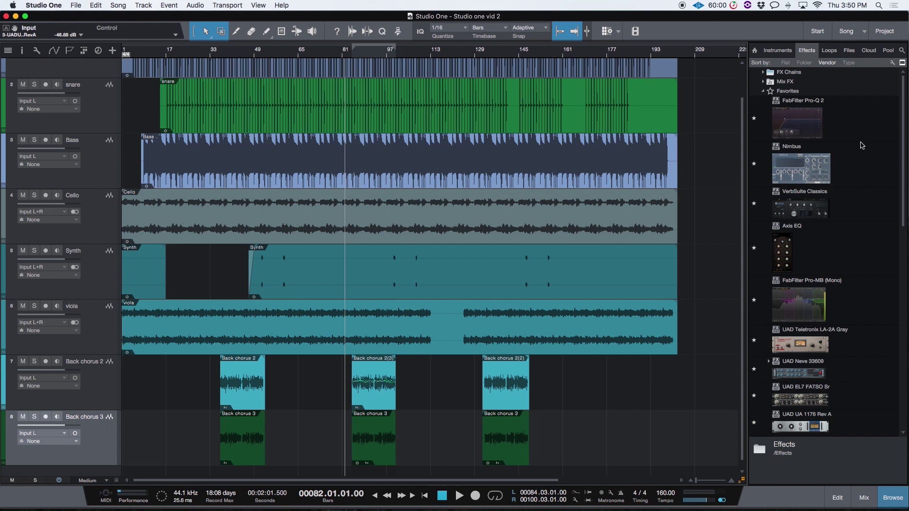
{"action": "scroll", "coordinate": [828, 310], "scroll_direction": "down", "scroll_amount": 3}
{"action": "scroll", "coordinate": [829, 316], "scroll_direction": "up", "scroll_amount": 3}
{"action": "scroll", "coordinate": [830, 317], "scroll_direction": "down", "scroll_amount": 4}
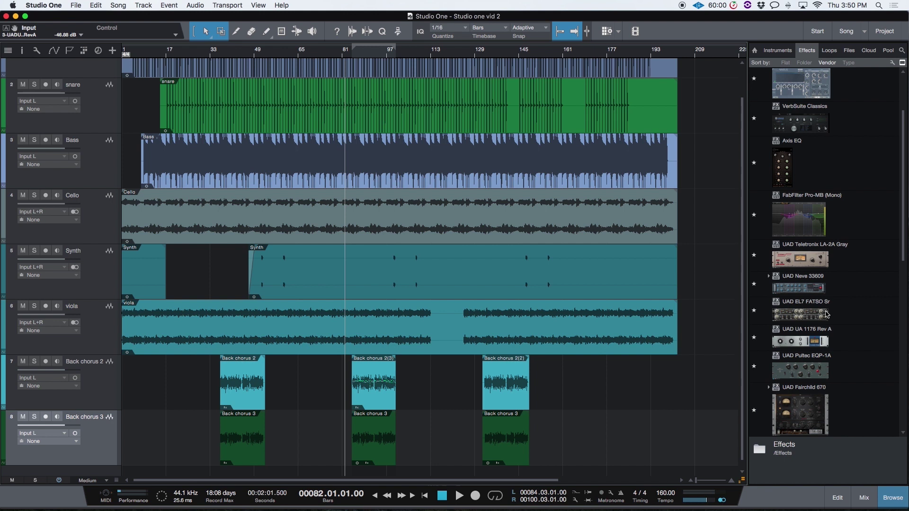
{"action": "scroll", "coordinate": [829, 317], "scroll_direction": "down", "scroll_amount": 3}
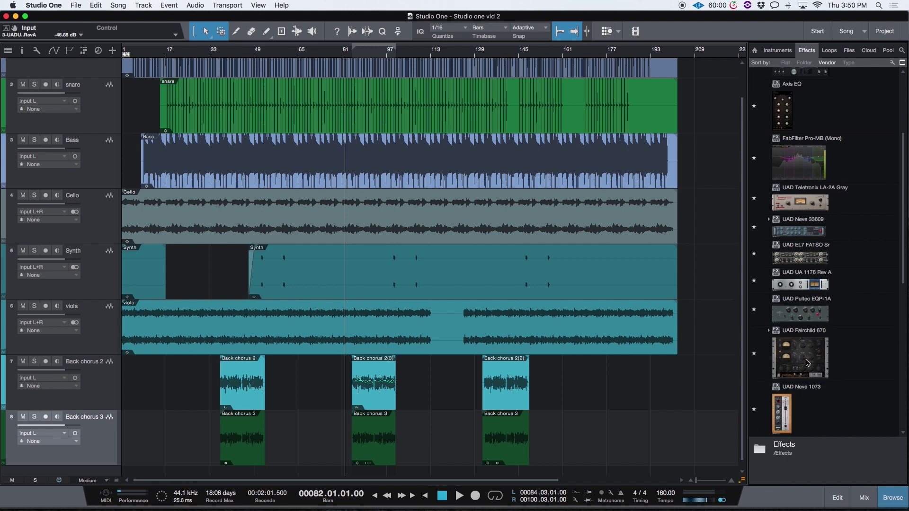
{"action": "mouse_move", "coordinate": [807, 364]}
{"action": "left_mouse_down"}
{"action": "mouse_move", "coordinate": [627, 354]}
{"action": "mouse_move", "coordinate": [765, 372]}
{"action": "mouse_move", "coordinate": [813, 363]}
{"action": "left_mouse_up"}
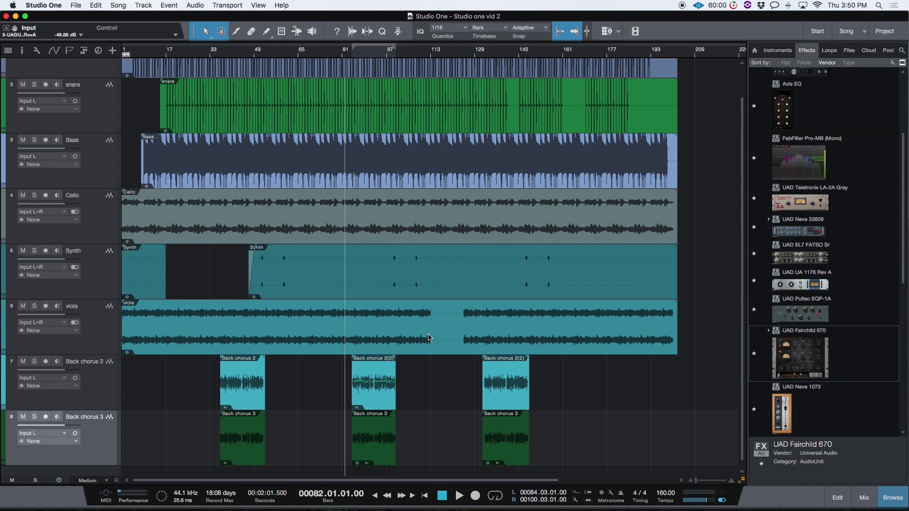
Insert UAD Fairchild 670 on the viola track and close its plugin window.
{"action": "left_click", "coordinate": [7, 52]}
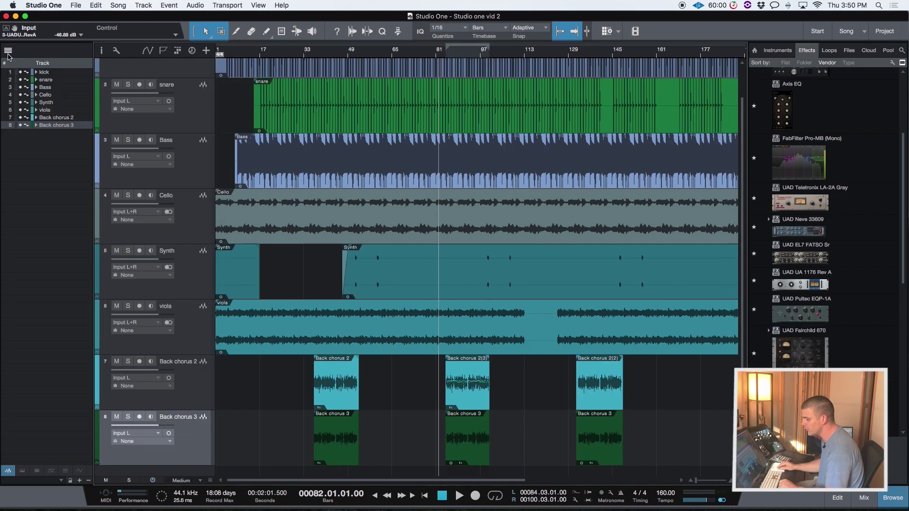
{"action": "left_click", "coordinate": [7, 51]}
{"action": "left_click", "coordinate": [22, 52]}
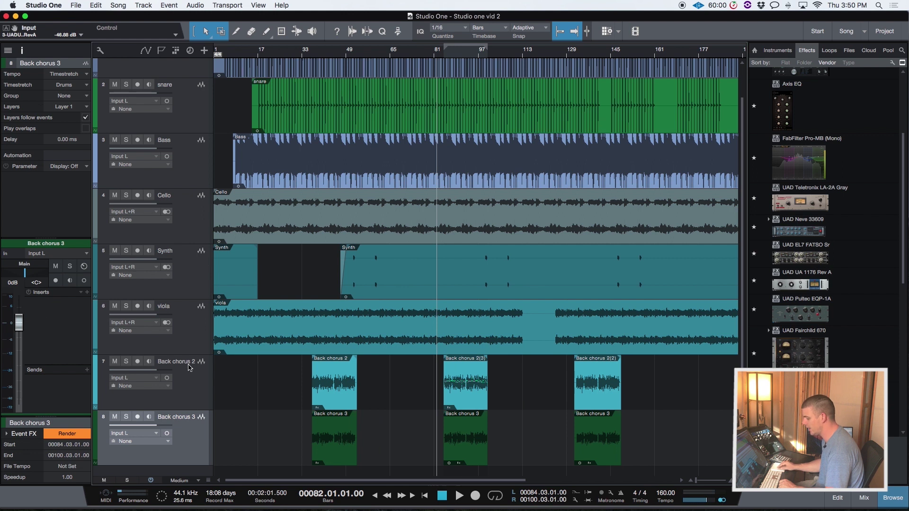
{"action": "left_click", "coordinate": [185, 321]}
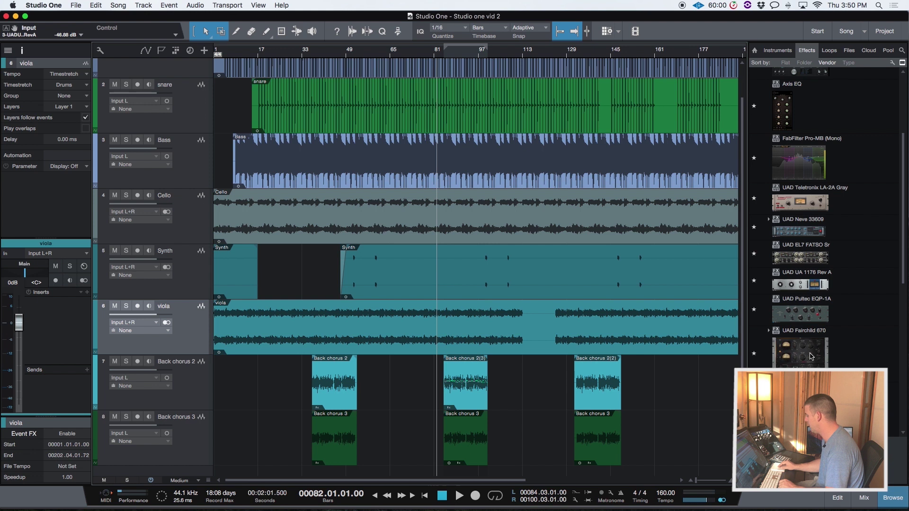
{"action": "left_click_drag", "start_coordinate": [801, 356], "coordinate": [397, 338]}
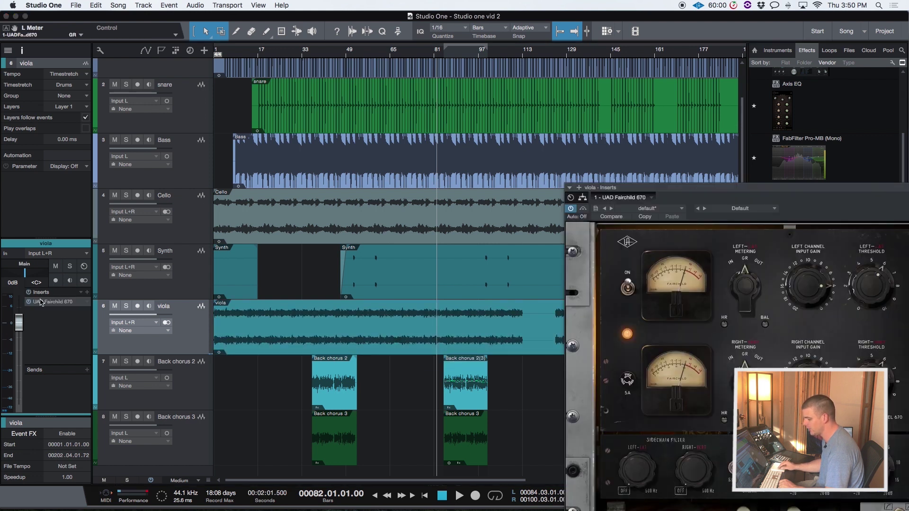
{"action": "left_click_drag", "start_coordinate": [697, 192], "coordinate": [527, 149]}
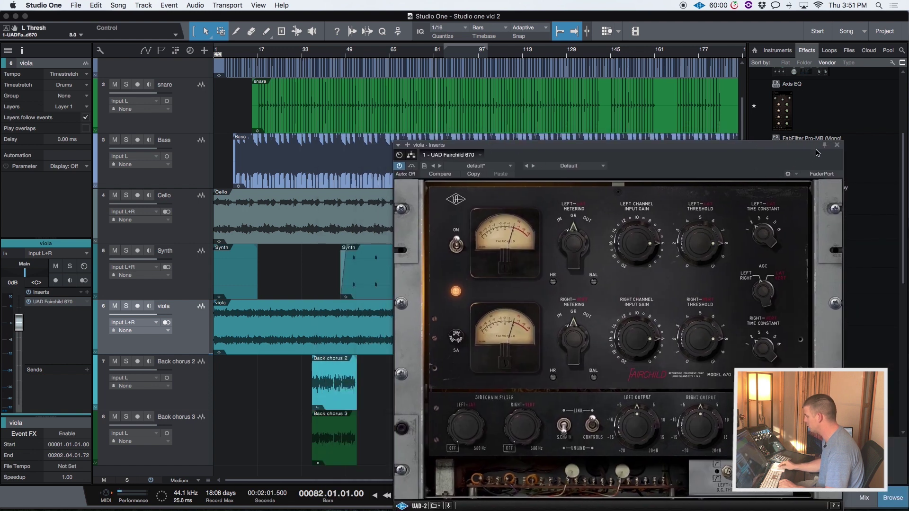
{"action": "left_click", "coordinate": [836, 147]}
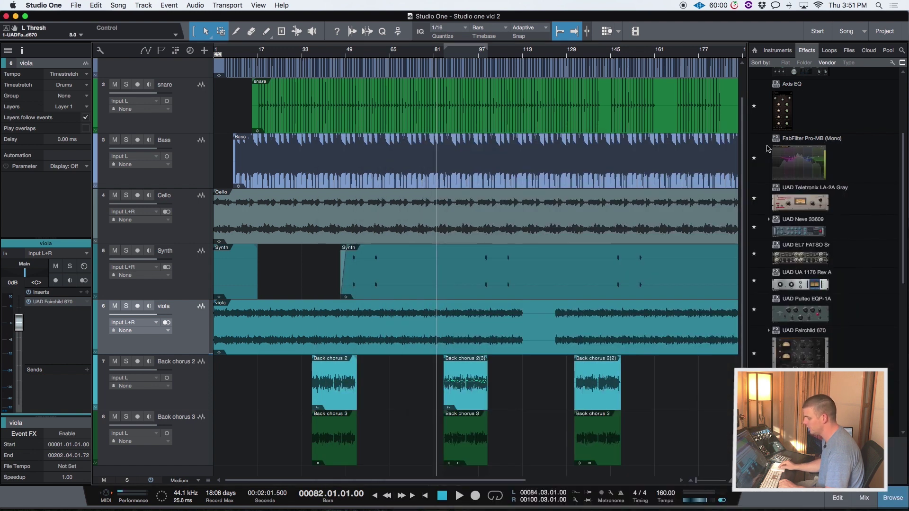
{"action": "left_click", "coordinate": [863, 497]}
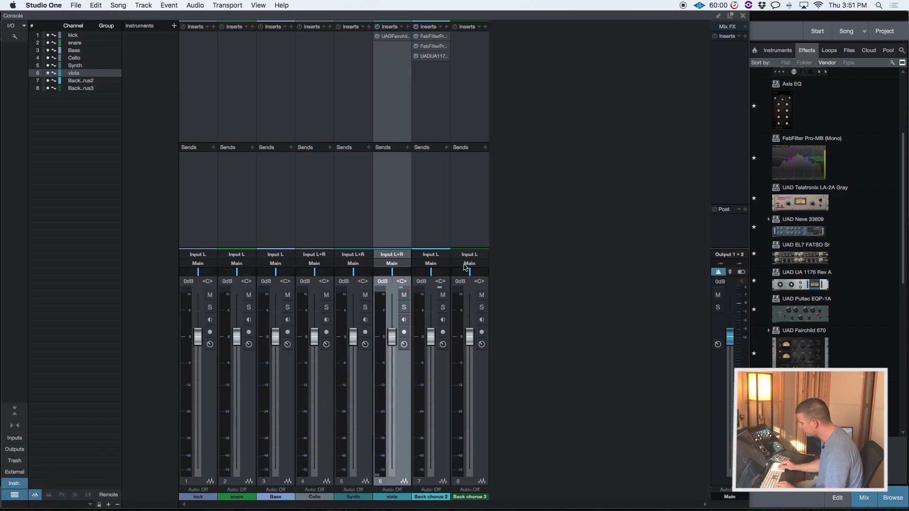
Add UAD Fairchild 670 to the Synth channel's inserts and close its window.
{"action": "left_click", "coordinate": [796, 363]}
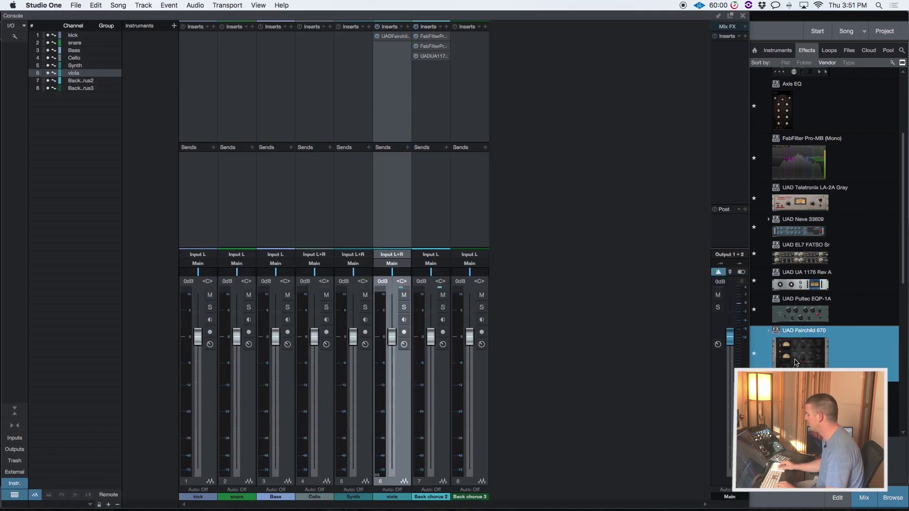
{"action": "left_click_drag", "start_coordinate": [390, 139], "coordinate": [355, 92]}
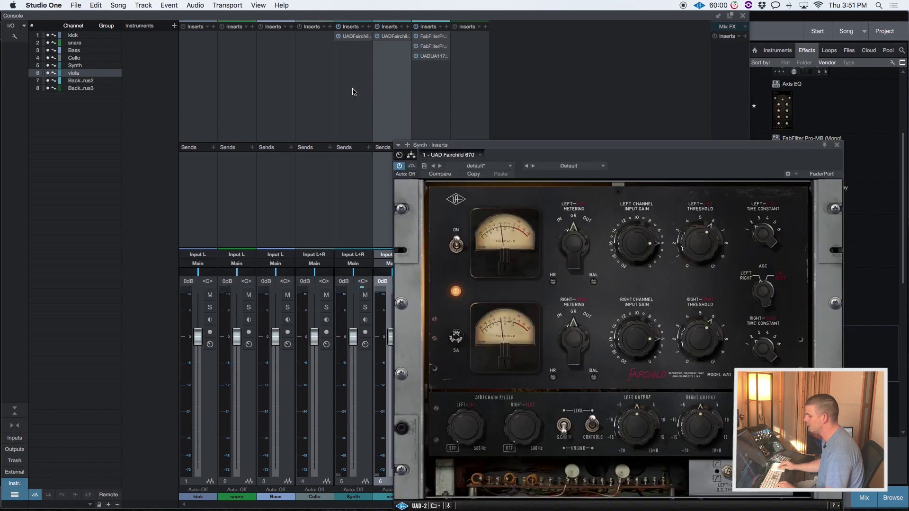
{"action": "left_click", "coordinate": [836, 146]}
Bring up the kick channel's insert plugin list and start a plugin search.
{"action": "left_click", "coordinate": [293, 27]}
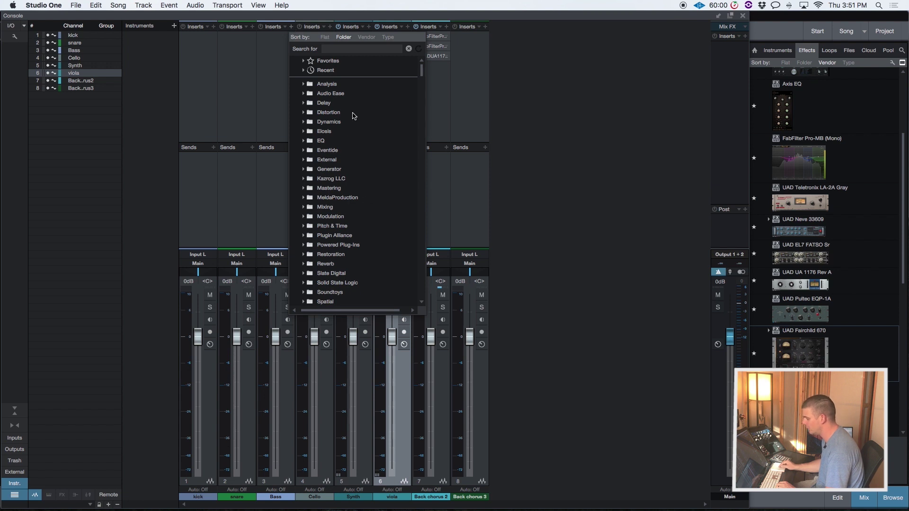
{"action": "left_click", "coordinate": [350, 48]}
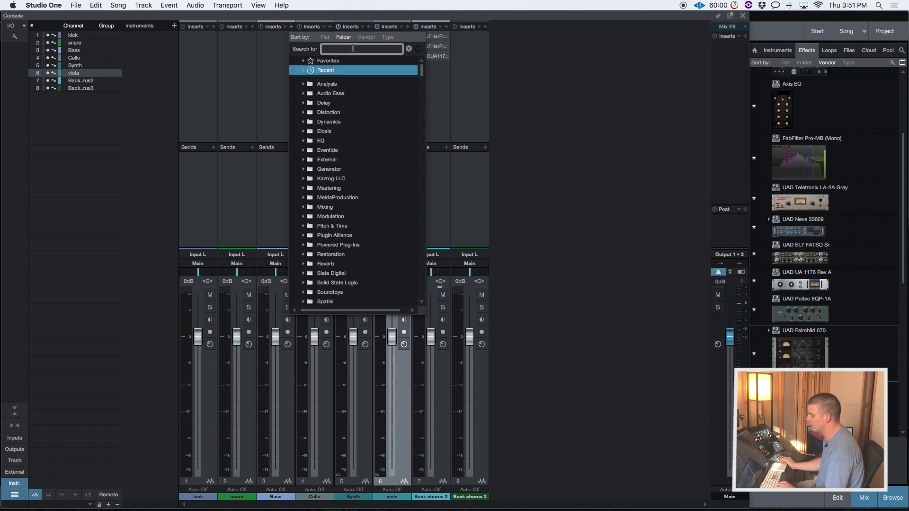
{"action": "left_click", "coordinate": [260, 140]}
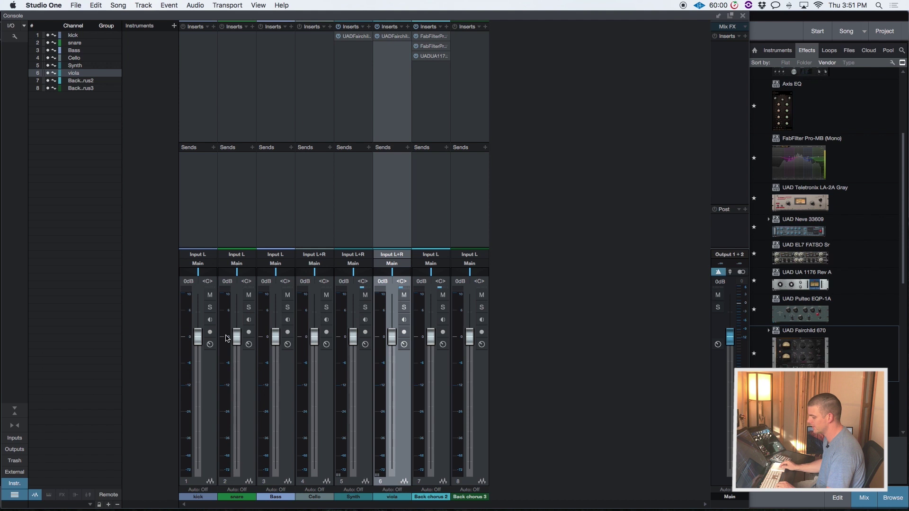
{"action": "left_click", "coordinate": [215, 43]}
{"action": "left_click", "coordinate": [215, 43]}
{"action": "left_click", "coordinate": [275, 49]}
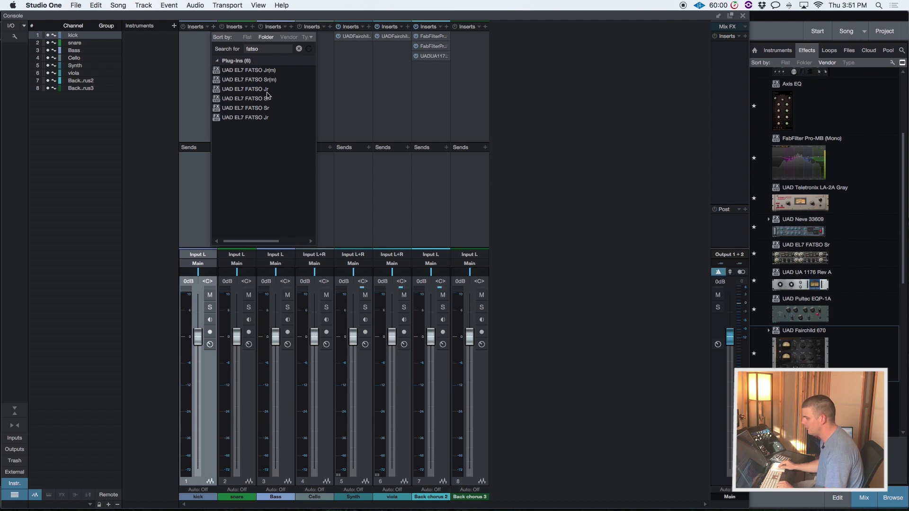
Insert UAD EL7 FATSO Sr on the kick channel and close its plugin window.
{"action": "double_click", "coordinate": [247, 108]}
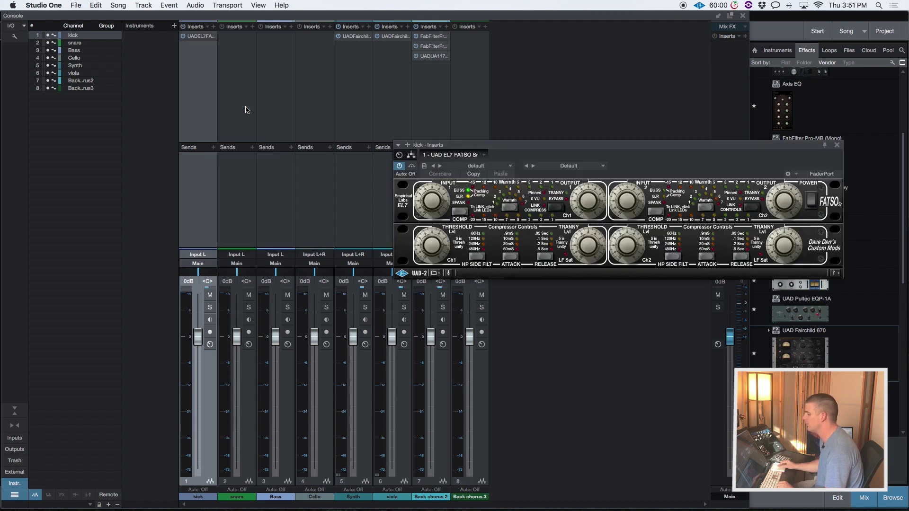
{"action": "left_click", "coordinate": [245, 112]}
{"action": "left_click", "coordinate": [768, 145]}
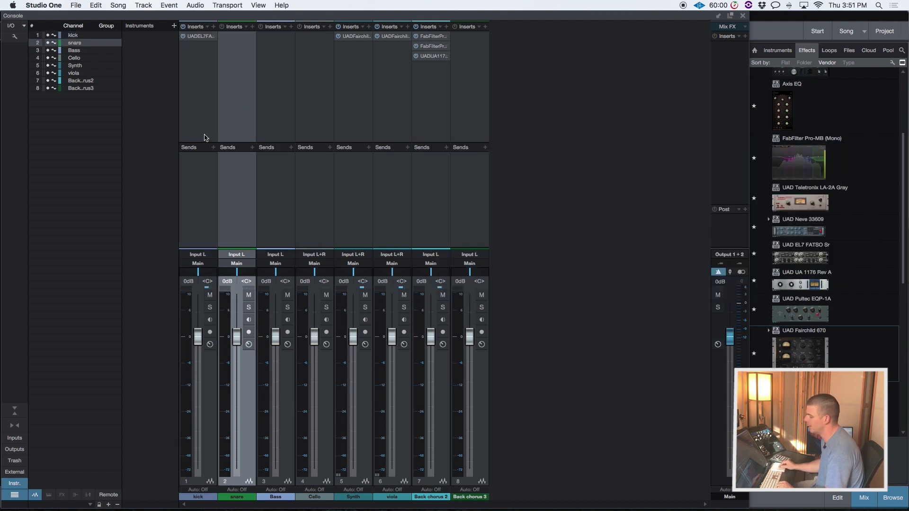
{"action": "left_click", "coordinate": [202, 86]}
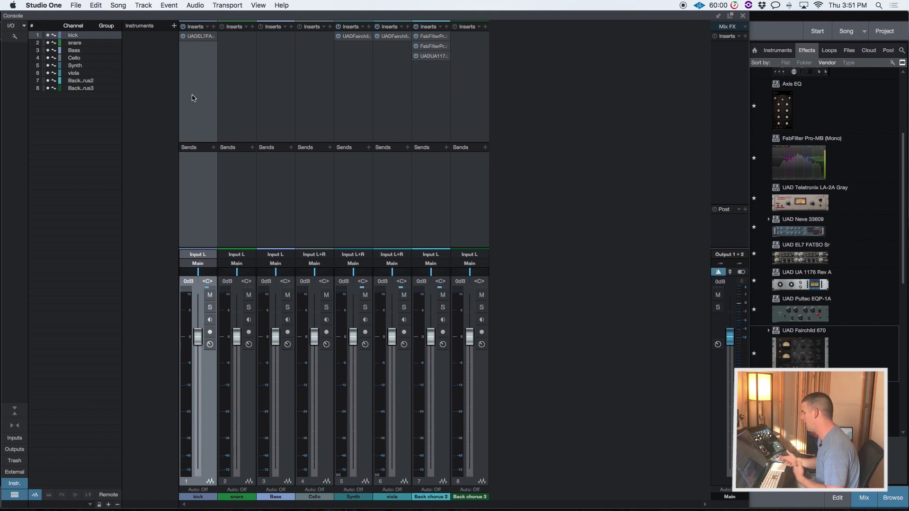
{"action": "right_click", "coordinate": [211, 40]}
Remove the kick's FATSO insert and load MT Simple Vox Chain onto Back chorus 3.
{"action": "left_click", "coordinate": [243, 150]}
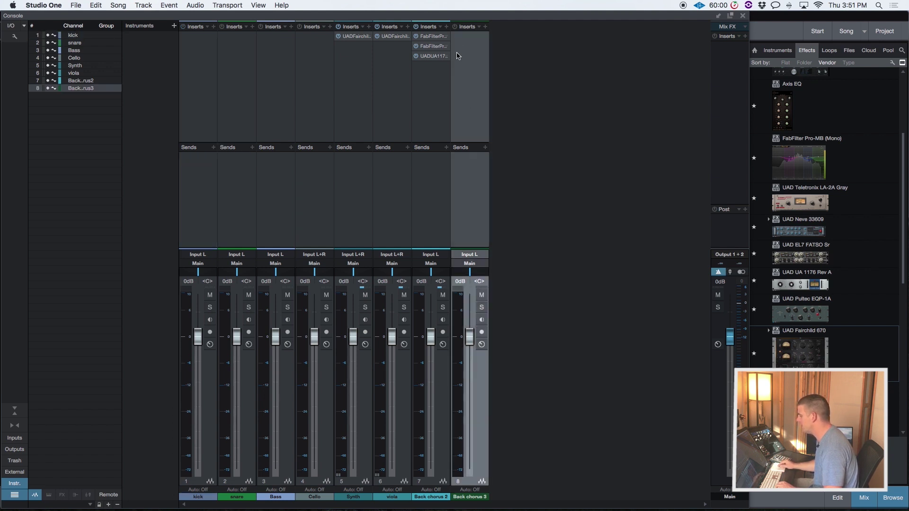
{"action": "left_click", "coordinate": [478, 29]}
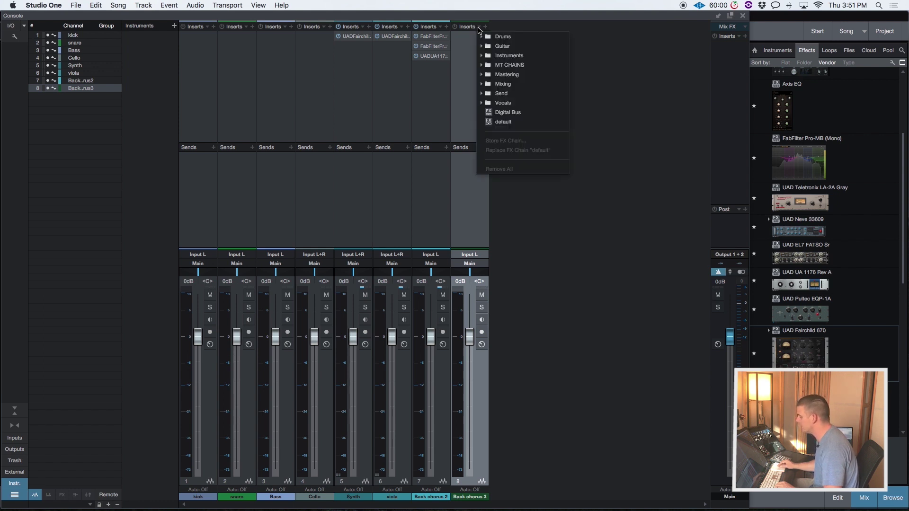
{"action": "left_click", "coordinate": [489, 66]}
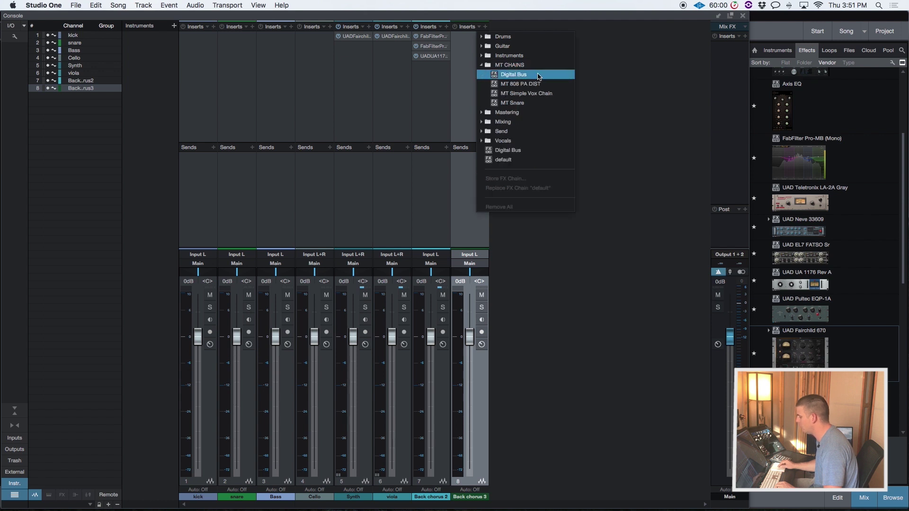
{"action": "left_click", "coordinate": [548, 96]}
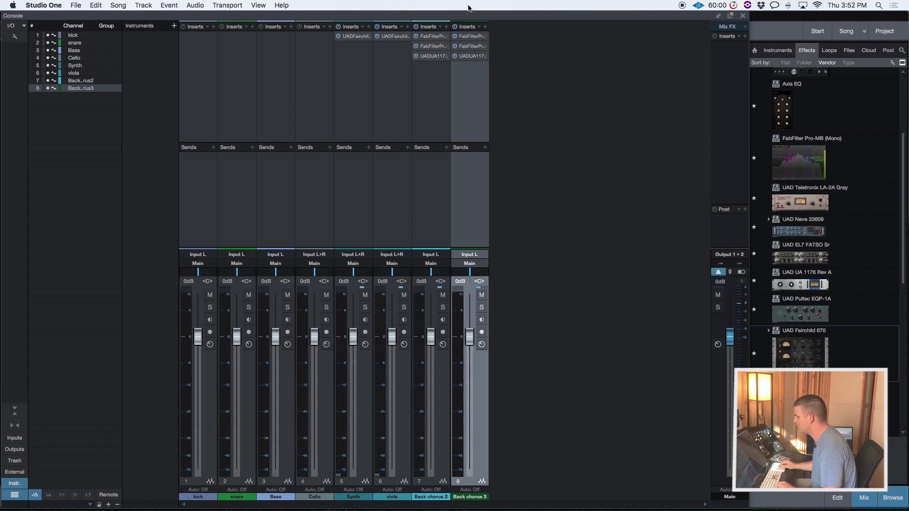
{"action": "left_click", "coordinate": [475, 38]}
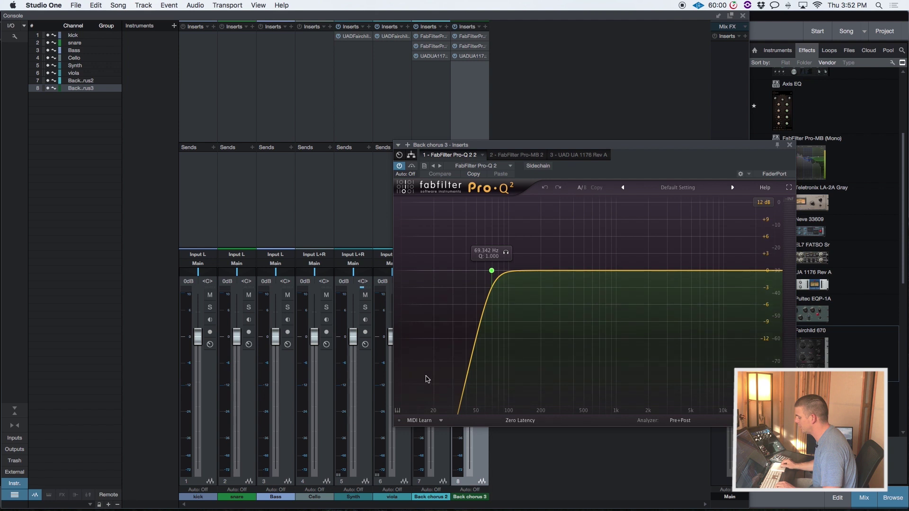
{"action": "left_click", "coordinate": [472, 47]}
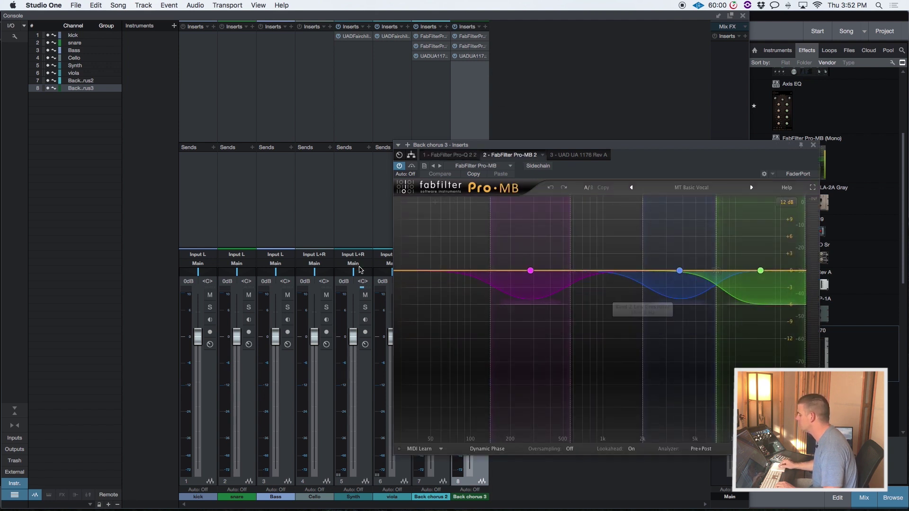
{"action": "left_click", "coordinate": [587, 156]}
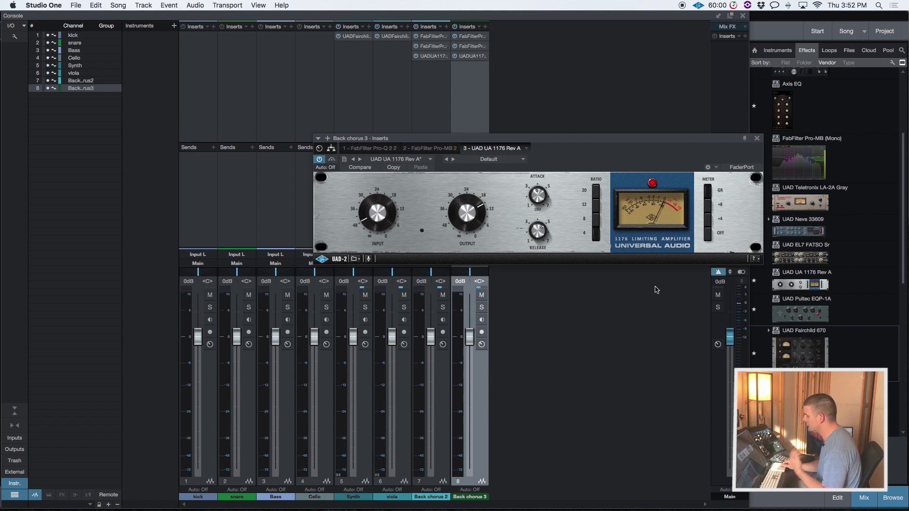
{"action": "left_click_drag", "start_coordinate": [638, 143], "coordinate": [603, 136]}
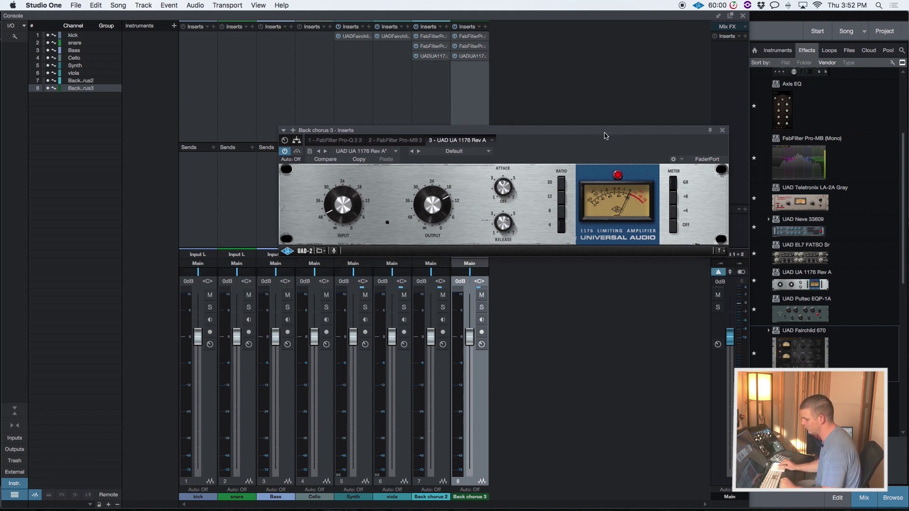
{"action": "left_click", "coordinate": [338, 140]}
{"action": "left_click", "coordinate": [394, 141]}
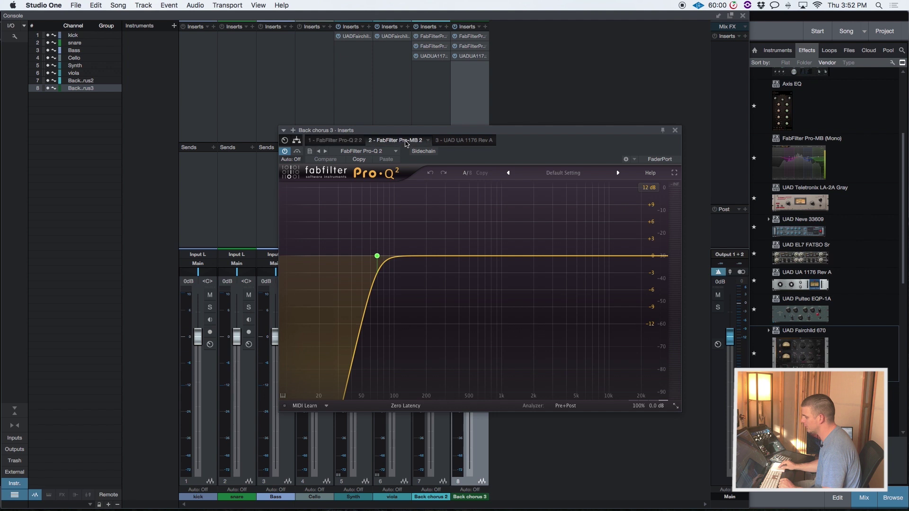
{"action": "left_click", "coordinate": [459, 140]}
{"action": "left_click", "coordinate": [723, 130]}
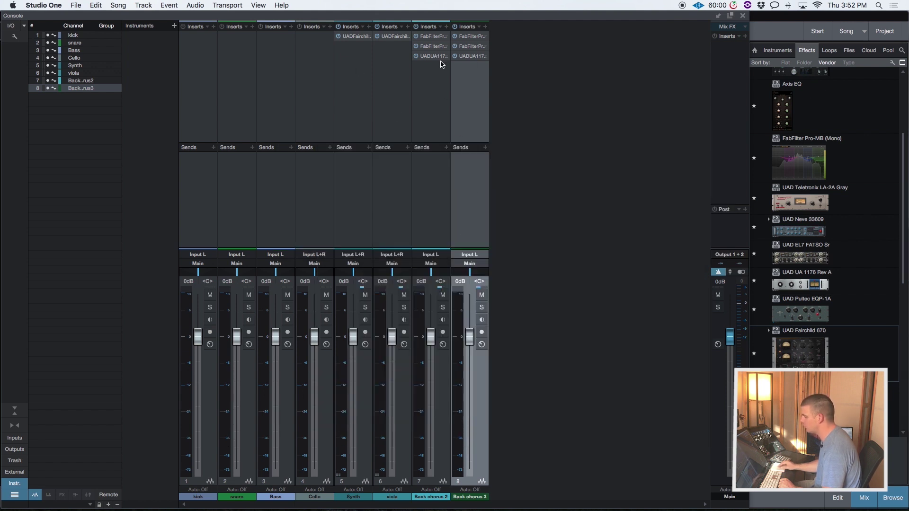
Clear Back chorus 2's inserts and copy Back chorus 3's FabFilter and UAD 1176 chain onto it.
{"action": "left_click", "coordinate": [446, 27]}
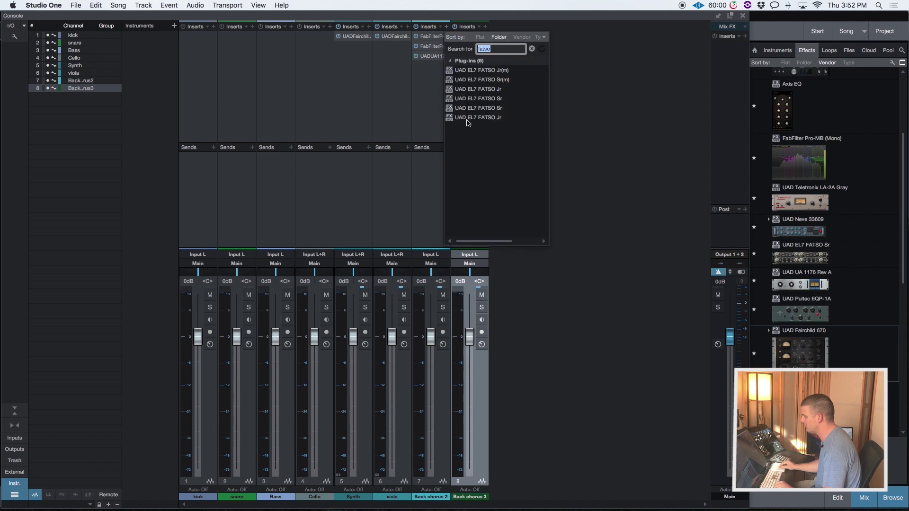
{"action": "left_click", "coordinate": [441, 27]}
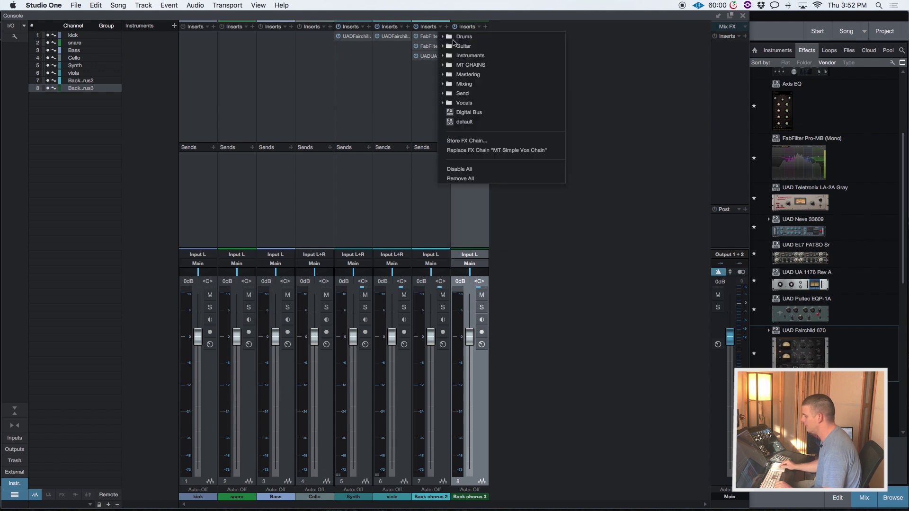
{"action": "left_click", "coordinate": [473, 179]}
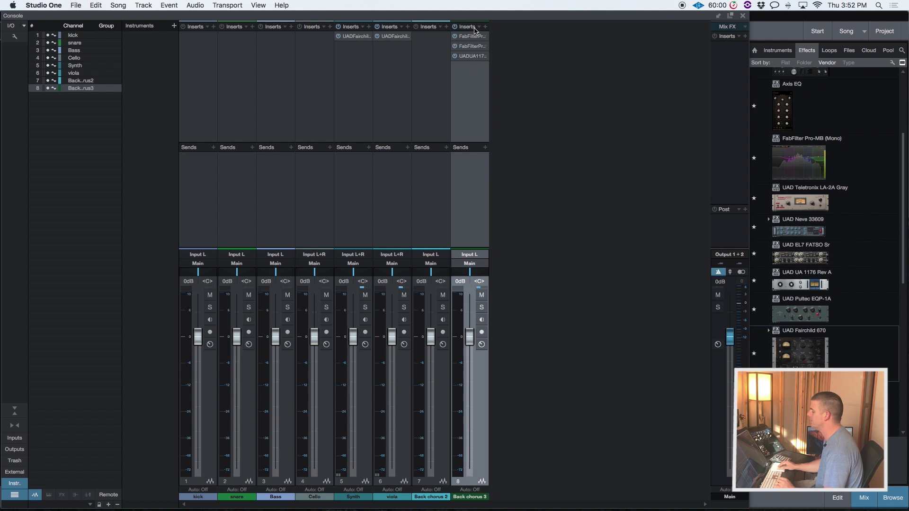
{"action": "left_click_drag", "start_coordinate": [471, 29], "coordinate": [430, 38]}
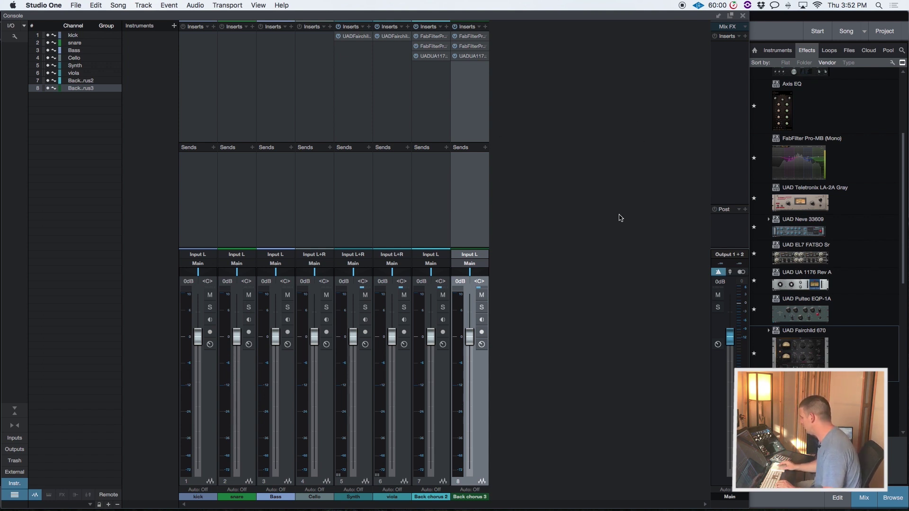
Drop VerbSuite Classics from Favorites onto Back chorus 3's Sends to create a reverb FX channel and send.
{"action": "scroll", "coordinate": [811, 277], "scroll_direction": "up", "scroll_amount": 5}
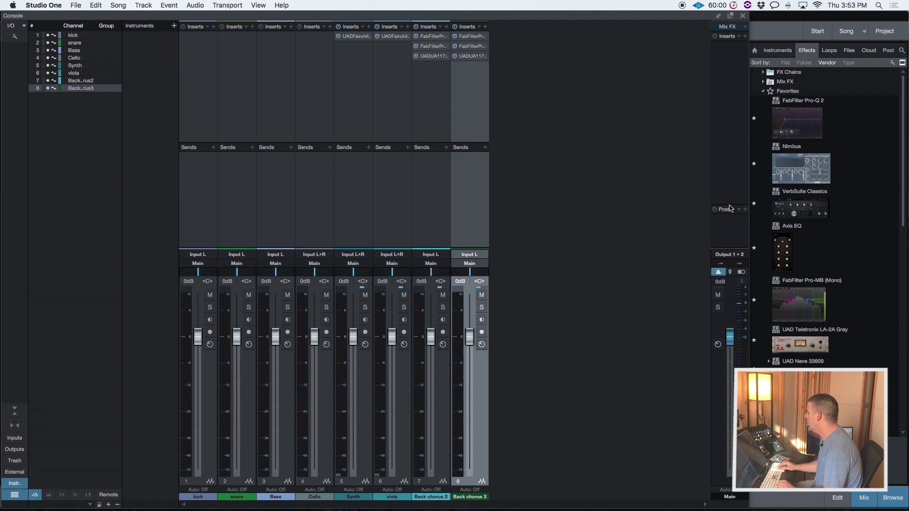
{"action": "left_click", "coordinate": [800, 220]}
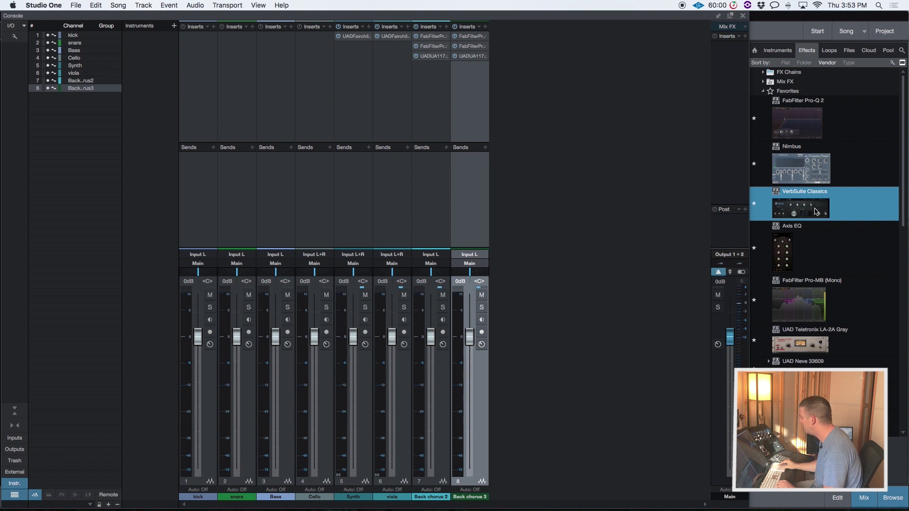
{"action": "left_click_drag", "start_coordinate": [815, 211], "coordinate": [467, 189]}
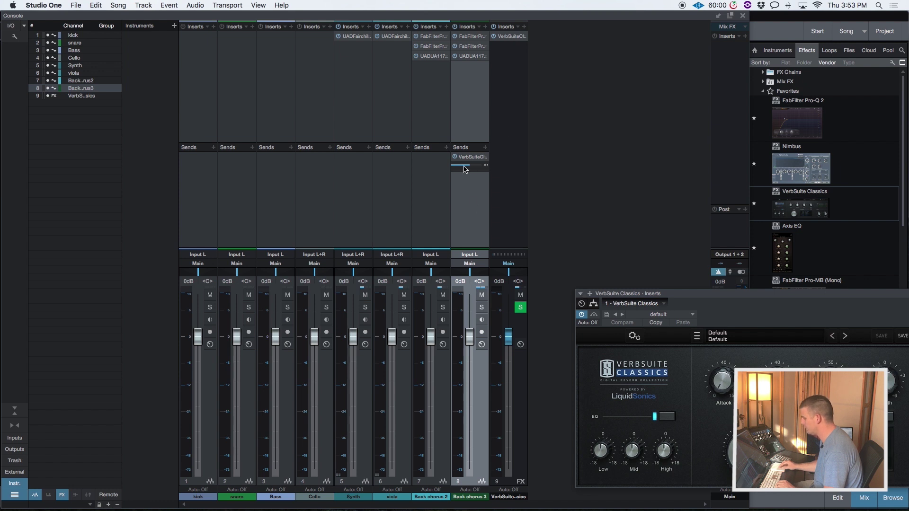
{"action": "left_click_drag", "start_coordinate": [465, 169], "coordinate": [466, 169]}
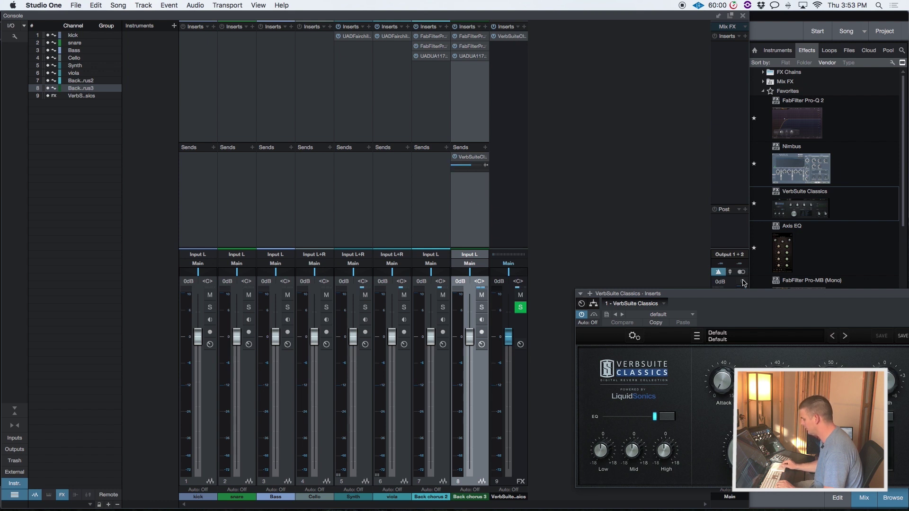
Close the VerbSuite Classics window and rename the new reverb FX channel 'VOX VB'.
{"action": "left_click_drag", "start_coordinate": [741, 294], "coordinate": [584, 209]}
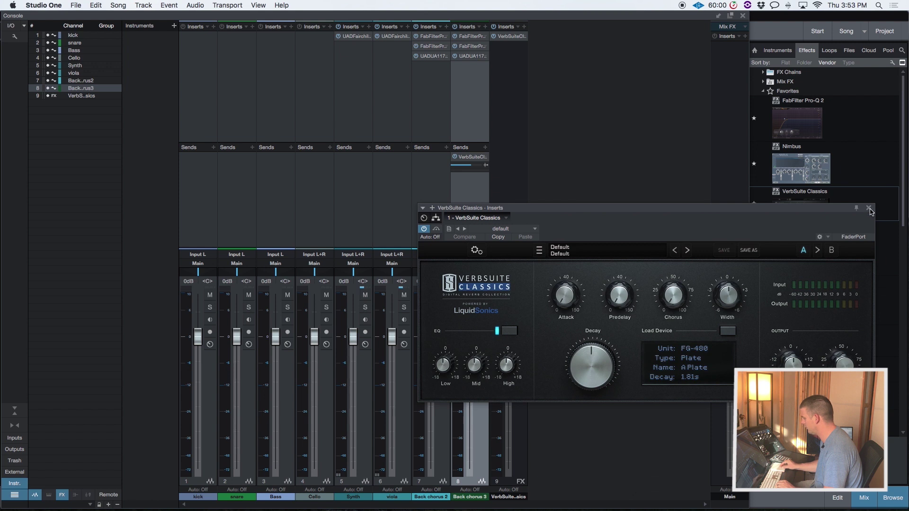
{"action": "left_click", "coordinate": [869, 208]}
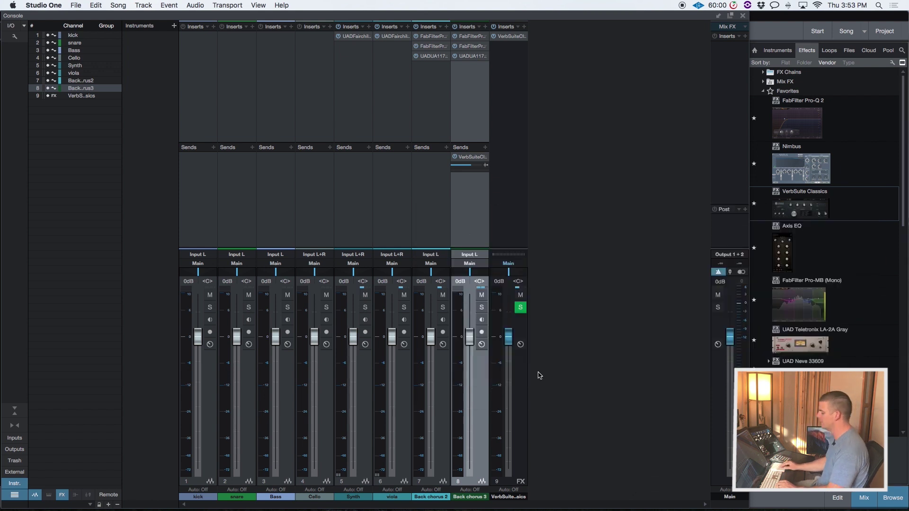
{"action": "double_click", "coordinate": [501, 497]}
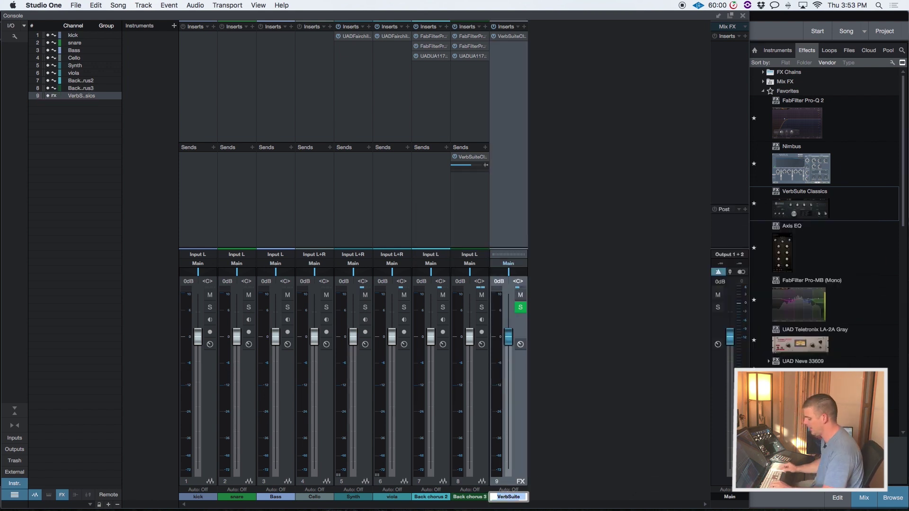
{"action": "type", "text": "VOX V"}
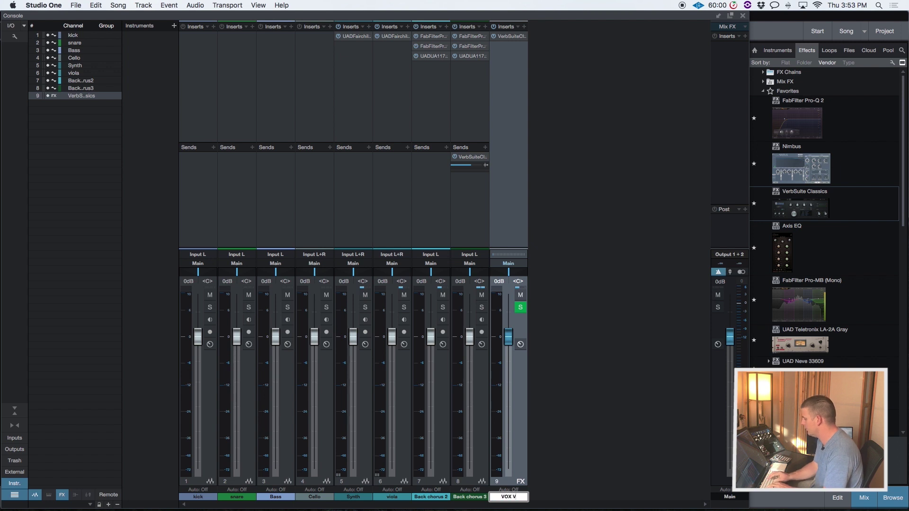
{"action": "type", "text": "B"}
{"action": "key", "text": "Return"}
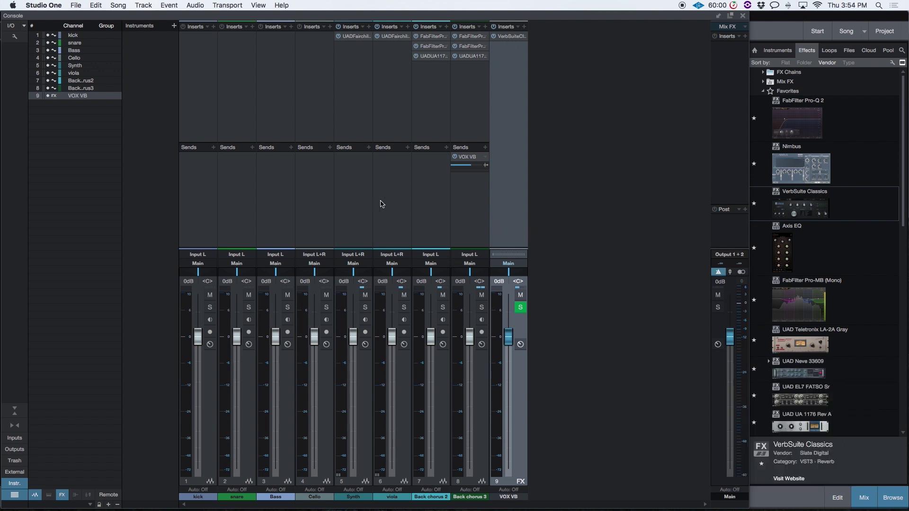
{"action": "double_click", "coordinate": [470, 160]}
Nudge up the Width knob on the VOX VB VerbSuite Classics reverb.
{"action": "double_click", "coordinate": [470, 160]}
{"action": "double_click", "coordinate": [514, 38]}
{"action": "left_click_drag", "start_coordinate": [719, 283], "coordinate": [737, 287]}
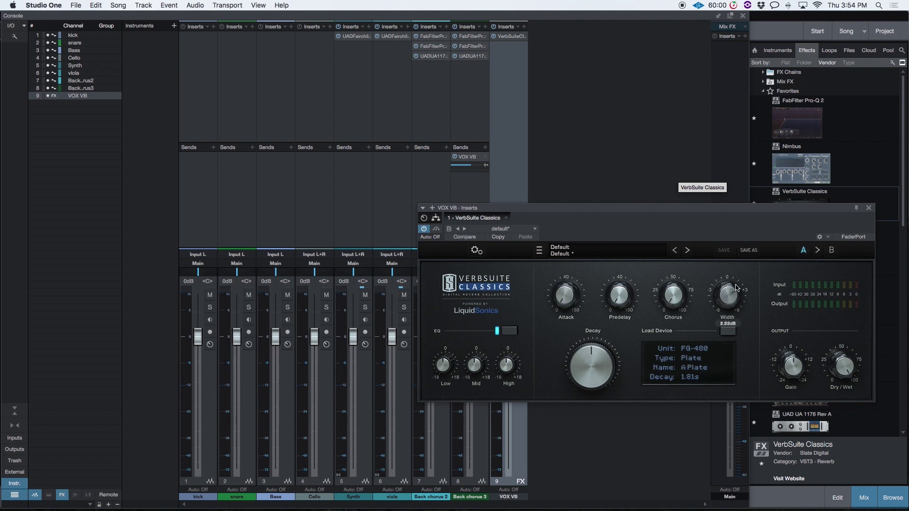
{"action": "left_click", "coordinate": [869, 208]}
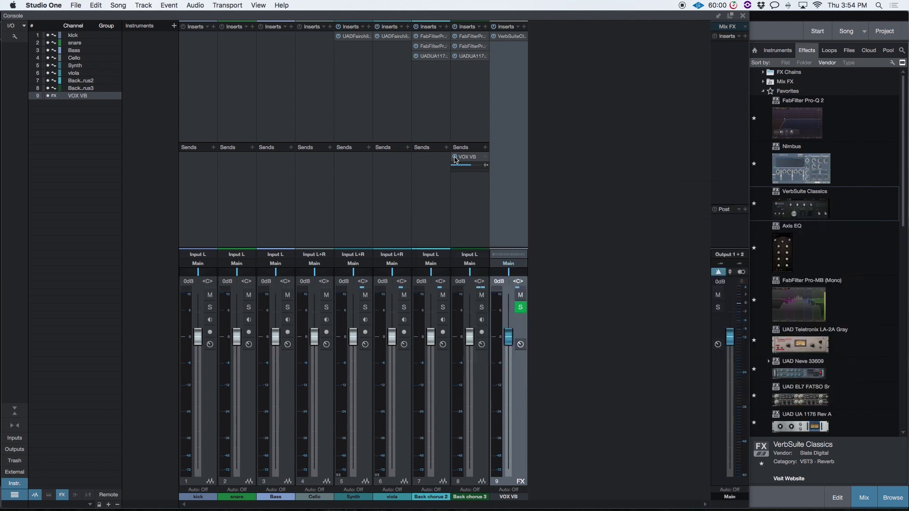
Bring the reverb's Width back to about 0.95 dB and lower Chorus to 23.4%.
{"action": "double_click", "coordinate": [471, 160]}
{"action": "left_click_drag", "start_coordinate": [643, 219], "coordinate": [497, 218]}
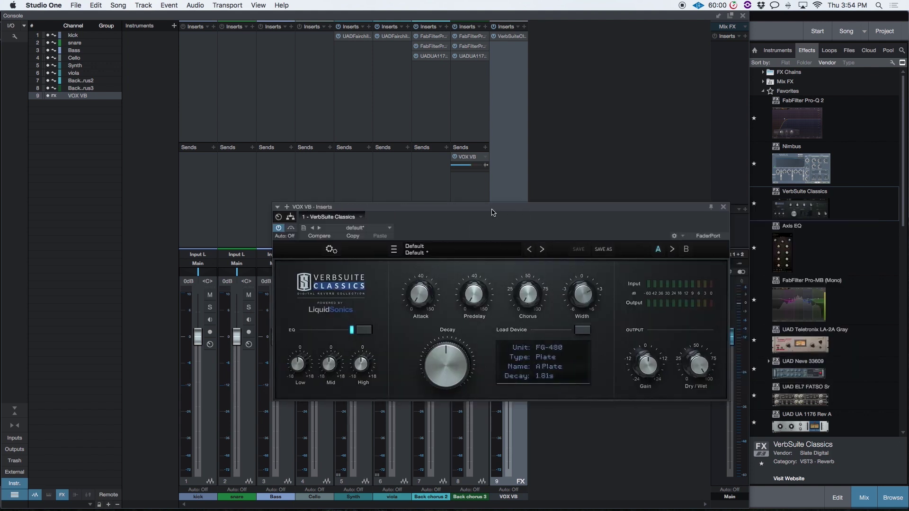
{"action": "mouse_move", "coordinate": [582, 297]}
{"action": "left_click_drag", "start_coordinate": [583, 294], "coordinate": [586, 268]}
{"action": "mouse_move", "coordinate": [571, 310]}
{"action": "left_mouse_down"}
{"action": "mouse_move", "coordinate": [562, 331]}
{"action": "mouse_move", "coordinate": [564, 322]}
{"action": "left_mouse_up"}
{"action": "left_click_drag", "start_coordinate": [516, 284], "coordinate": [527, 272]}
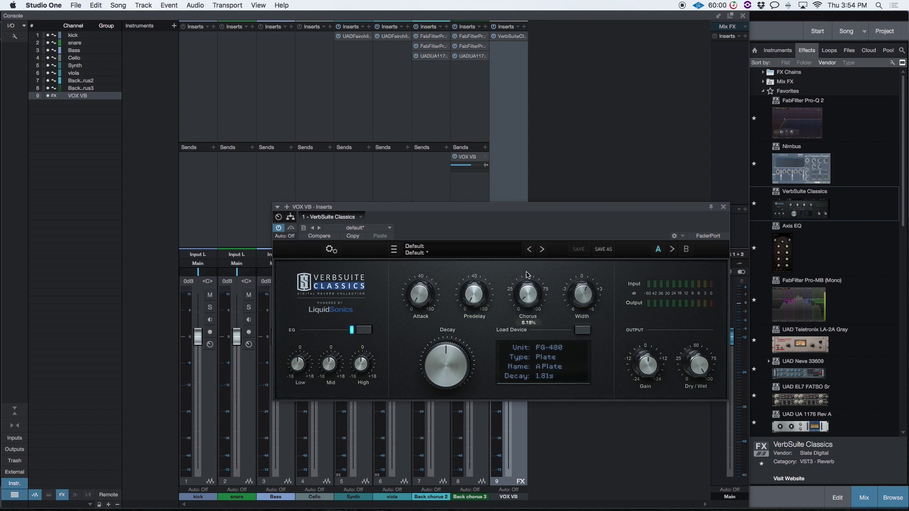
{"action": "left_click", "coordinate": [722, 207]}
{"action": "double_click", "coordinate": [467, 157]}
{"action": "mouse_move", "coordinate": [419, 292]}
{"action": "double_click", "coordinate": [486, 161]}
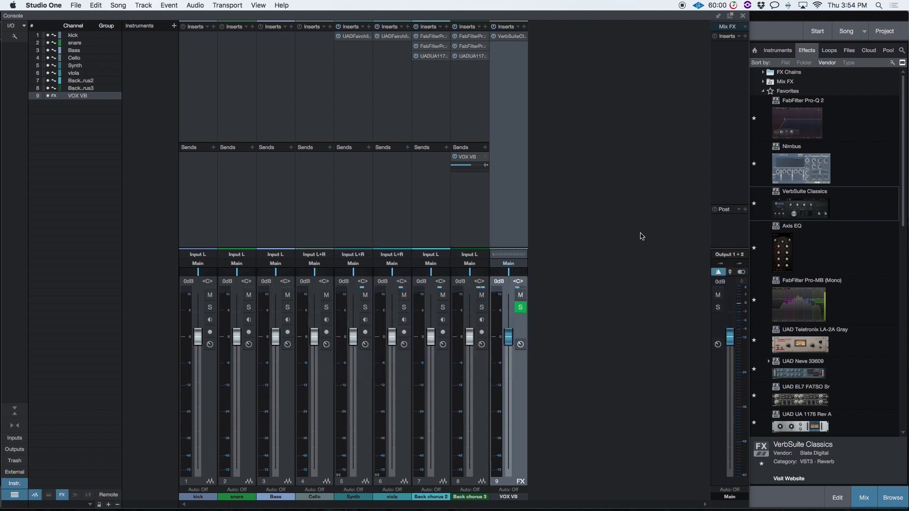